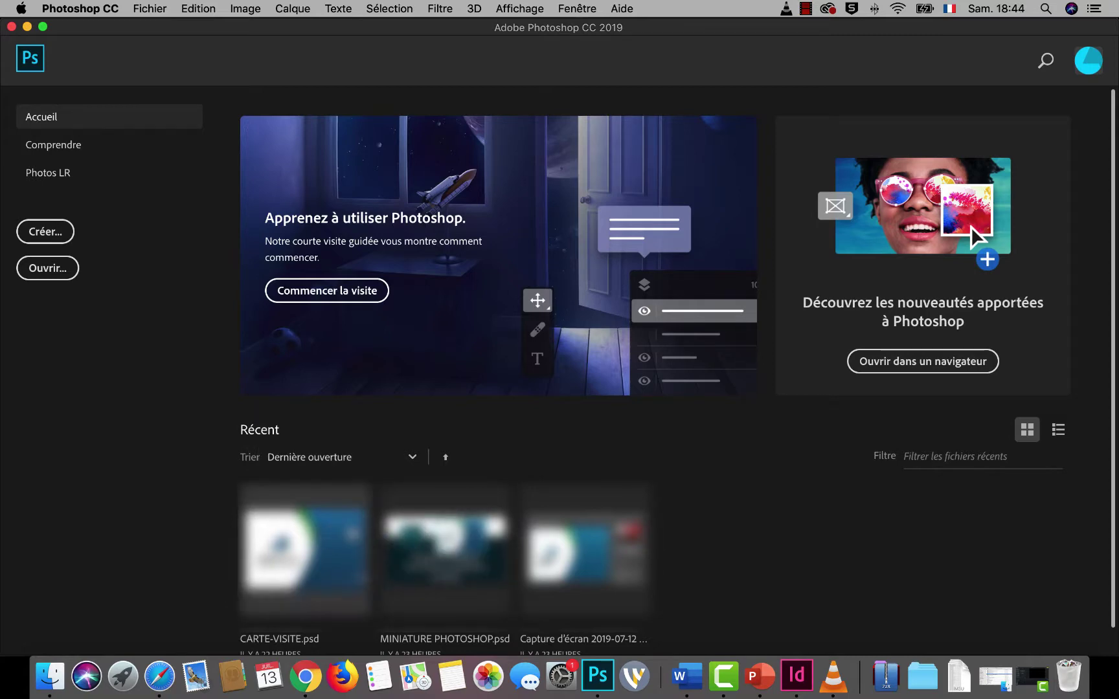
Look through the Learn tutorials and Lightroom photos pages, then return to Home
left_click(64, 147)
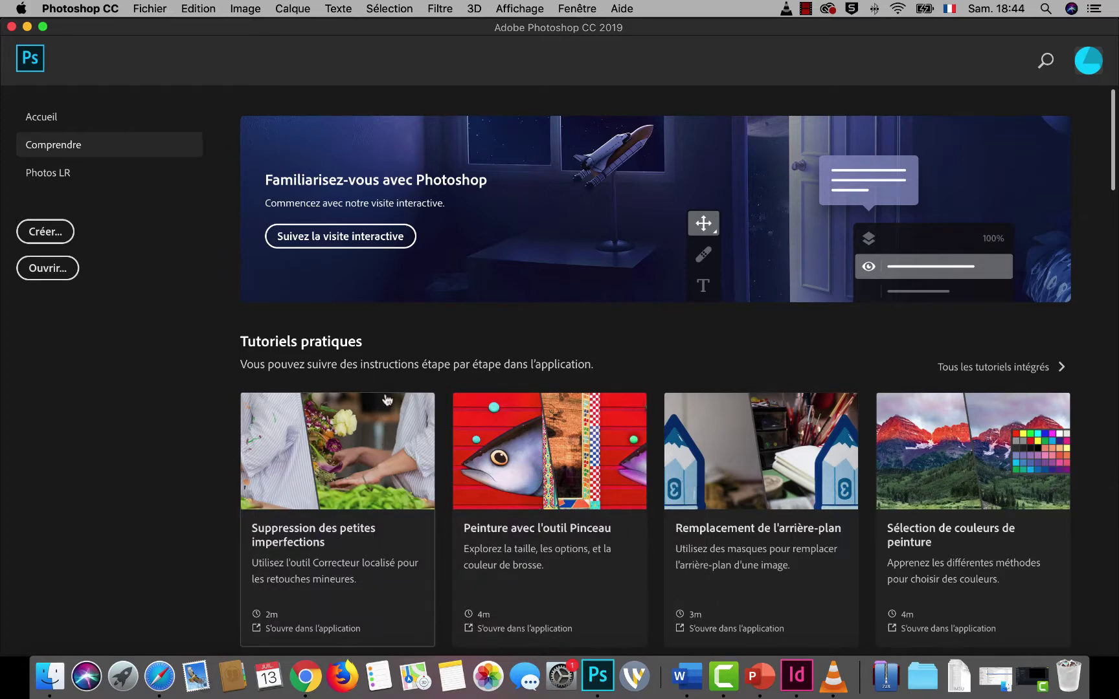
left_click(68, 182)
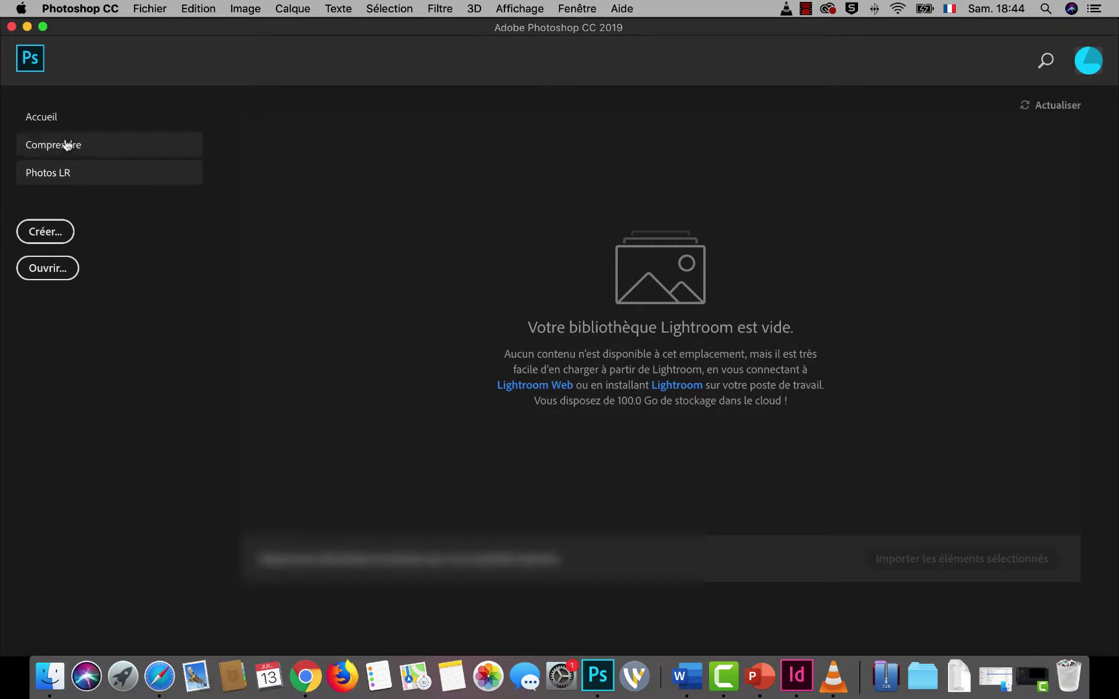
left_click(54, 119)
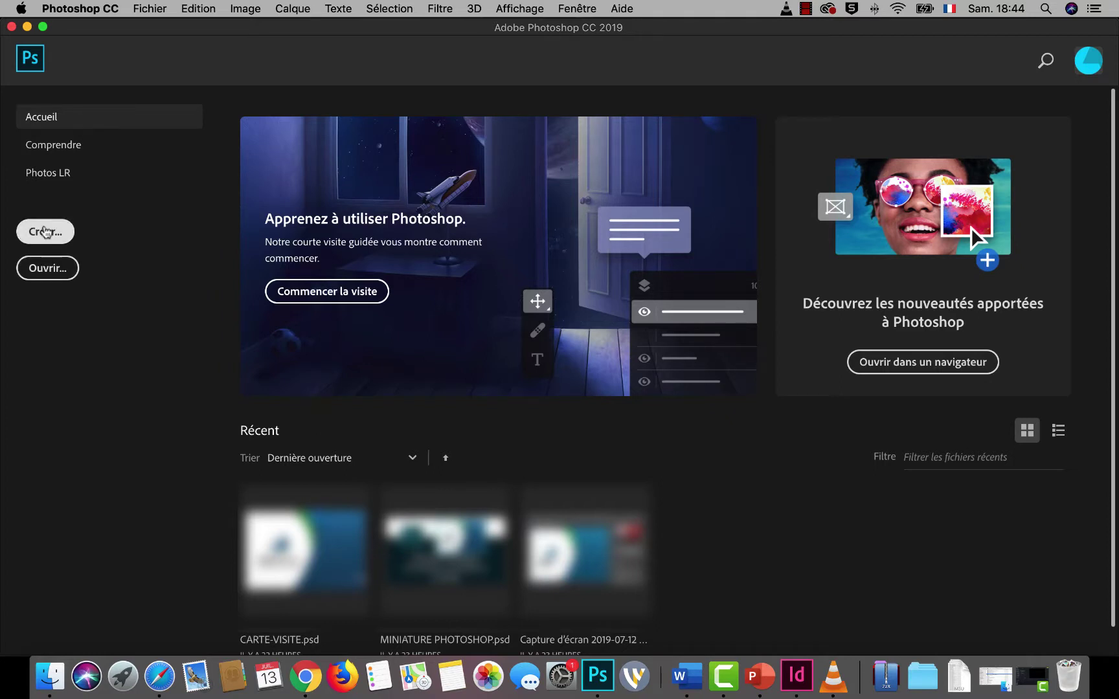
Browse the new-document preset categories and pick the Impression A4 preset (210 × 297 mm, 300 ppi)
left_click(44, 231)
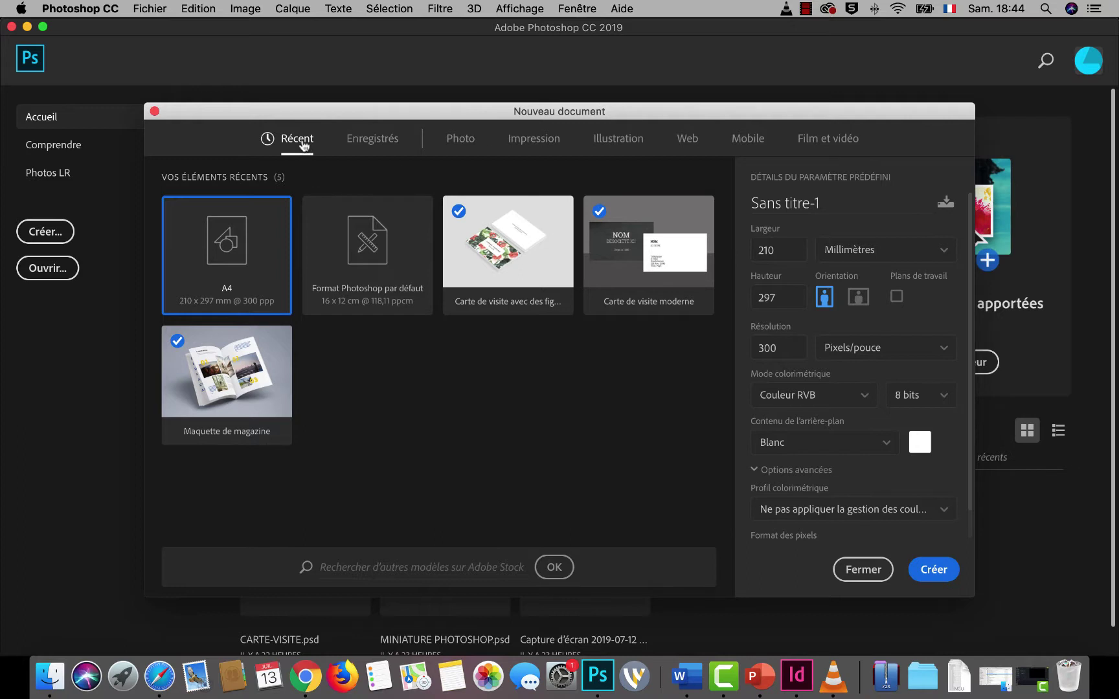
left_click(373, 144)
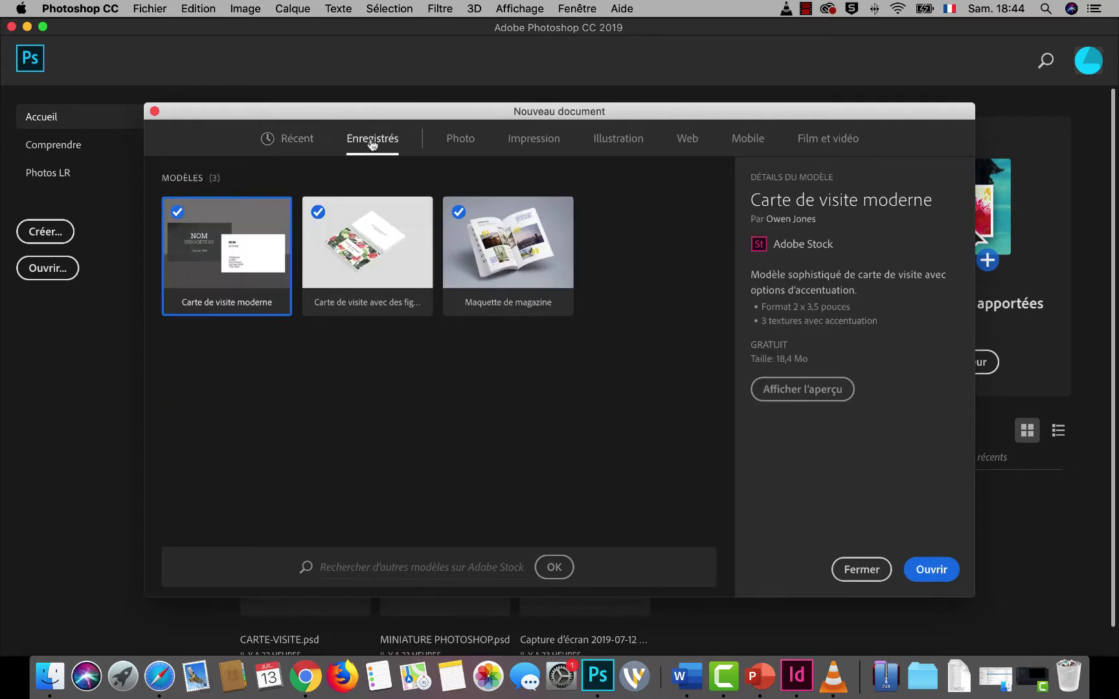
left_click(459, 141)
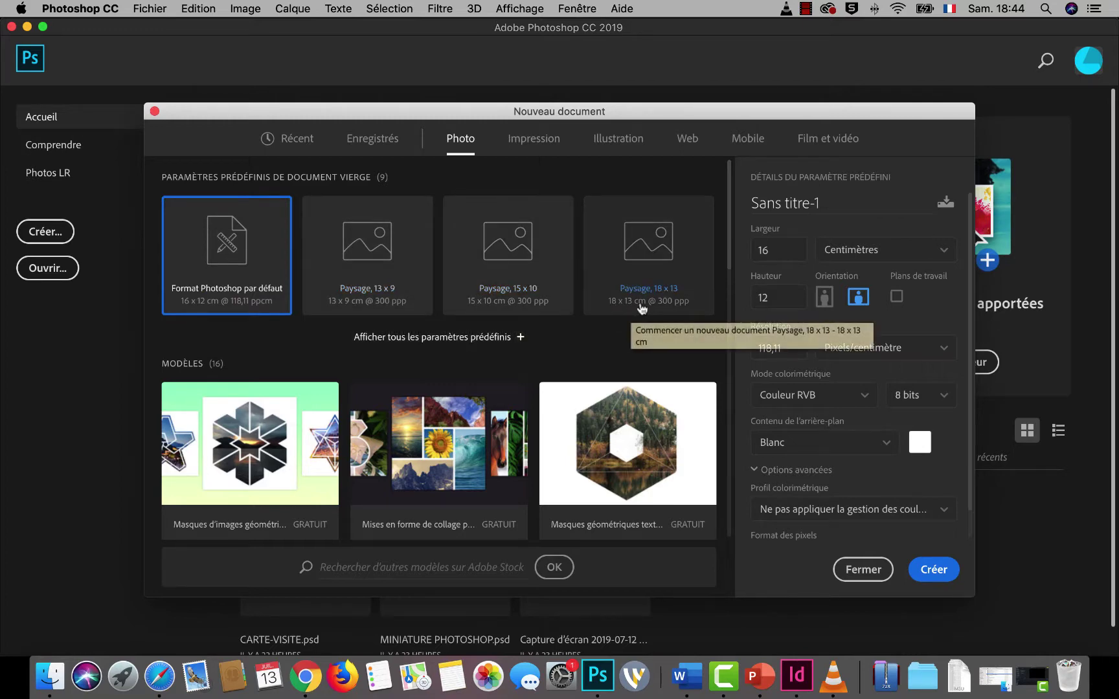
left_click(530, 146)
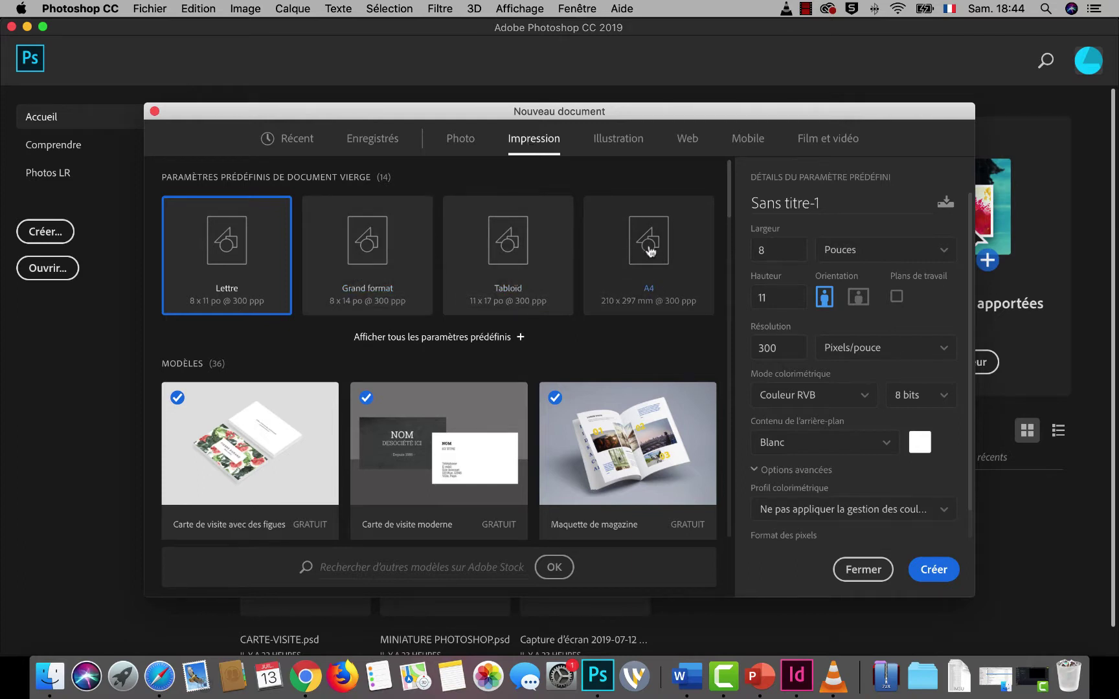
left_click(615, 140)
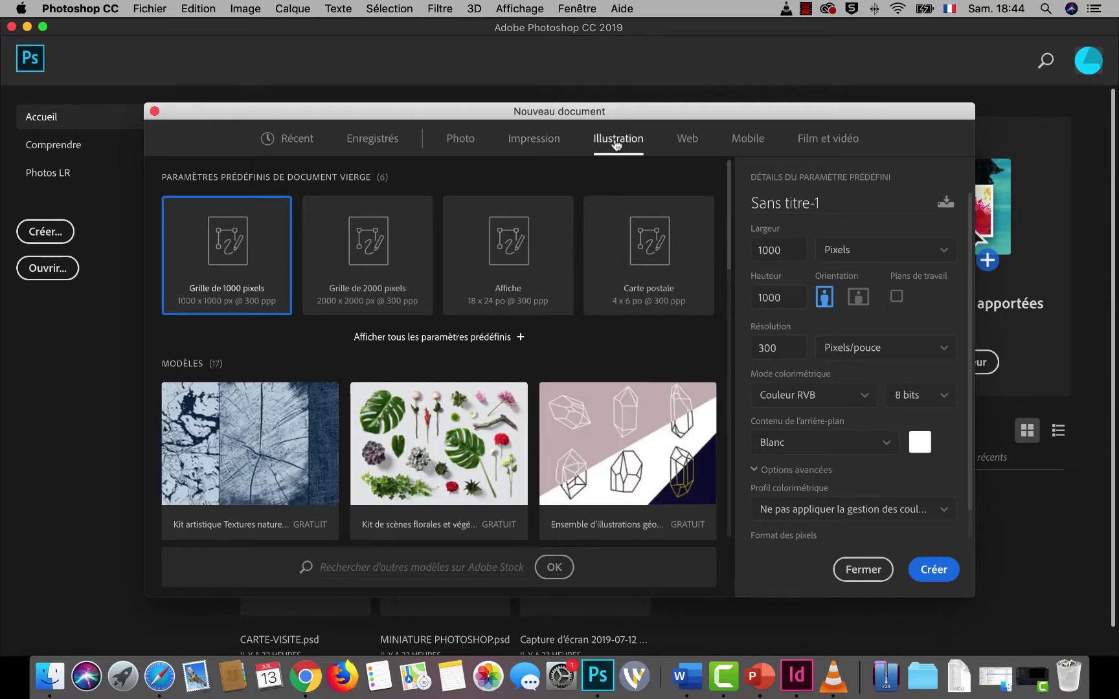
left_click(686, 140)
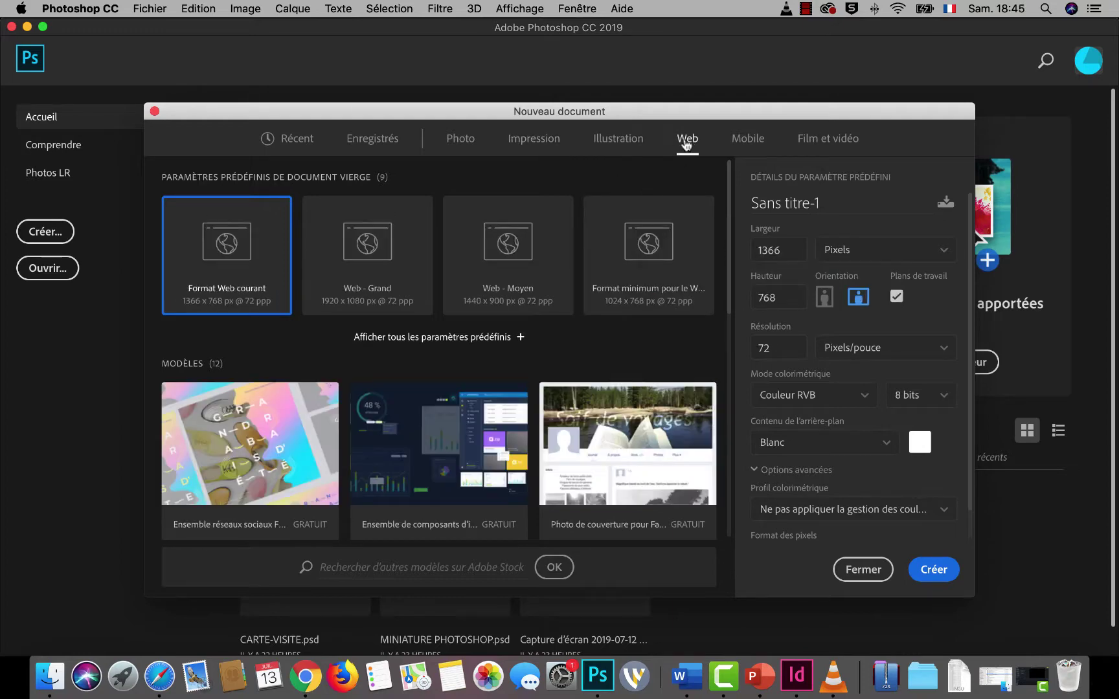
left_click(749, 140)
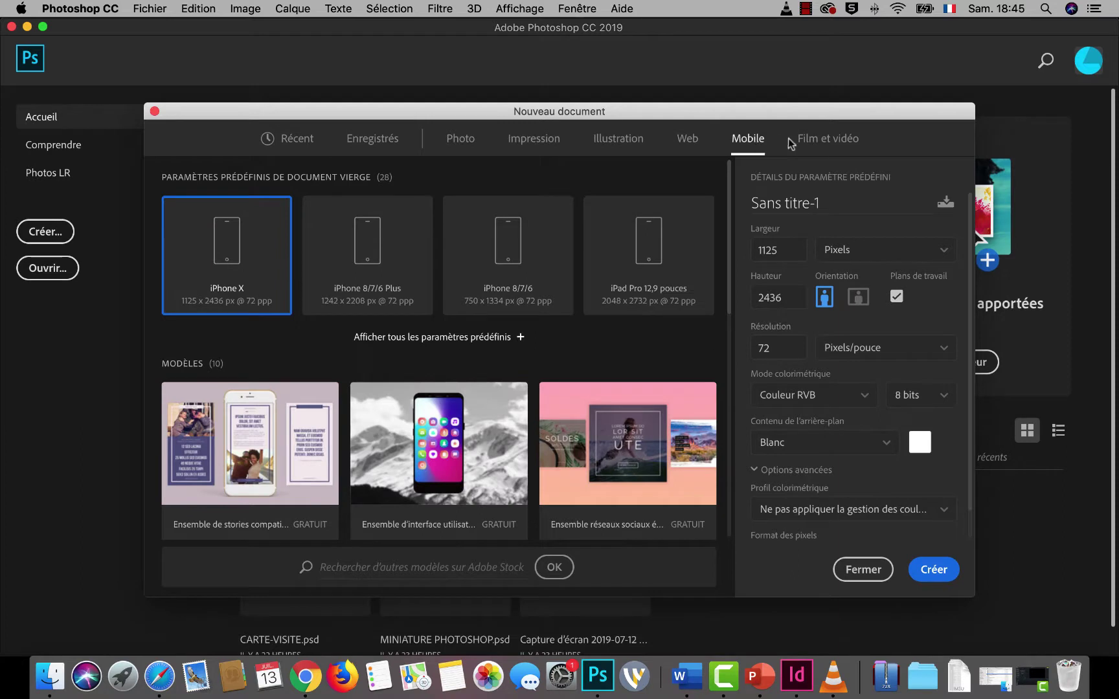
left_click(824, 141)
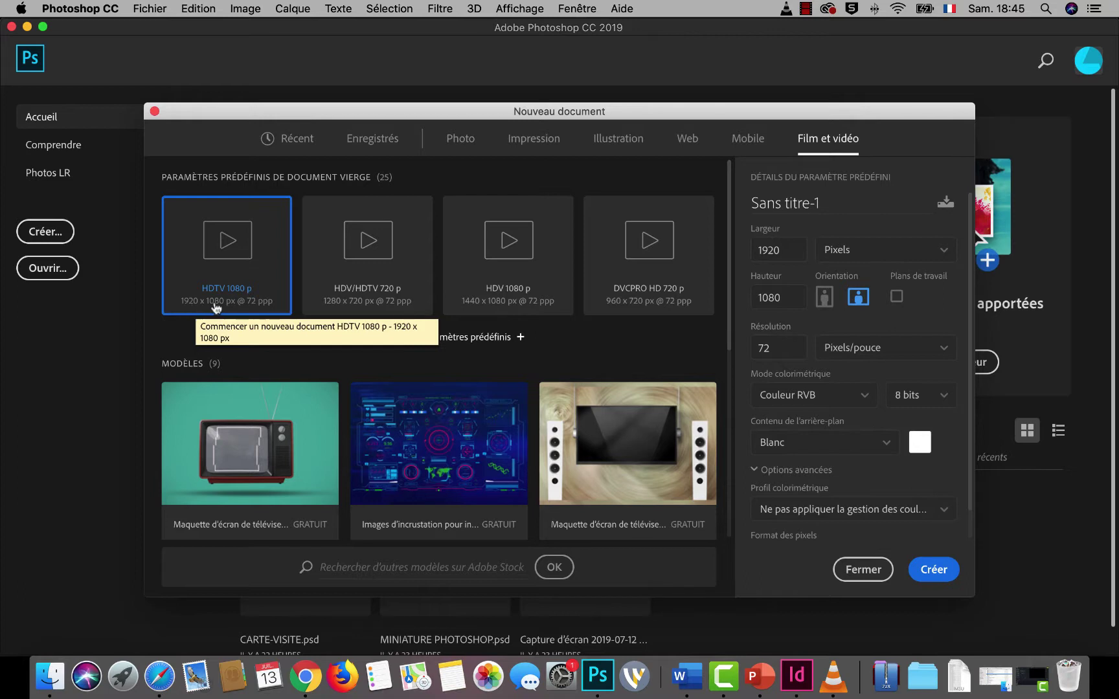
left_click(534, 138)
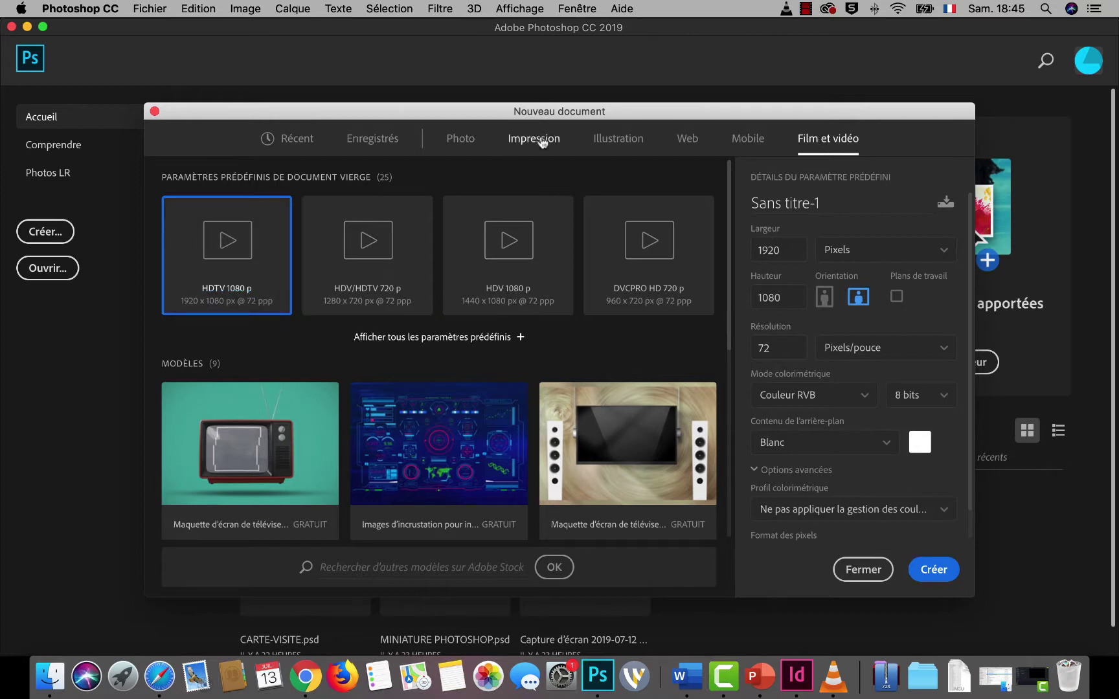
left_click(665, 253)
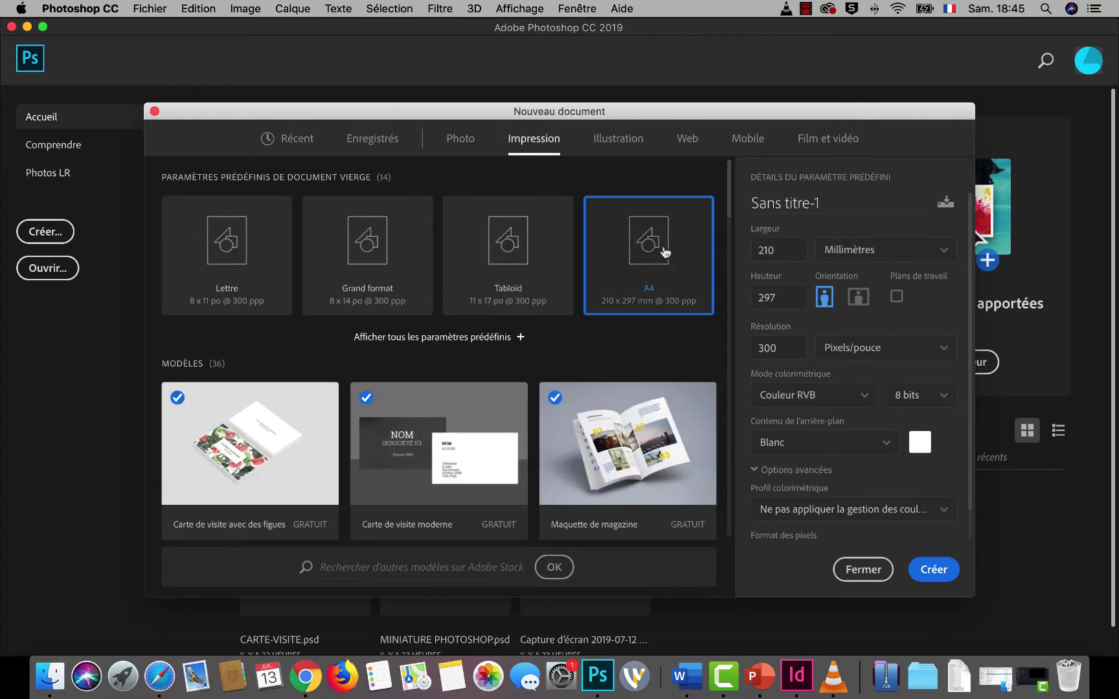
Create the blank A4 document Sans titre-1 and open the Photoshop CC application menu
left_click(934, 573)
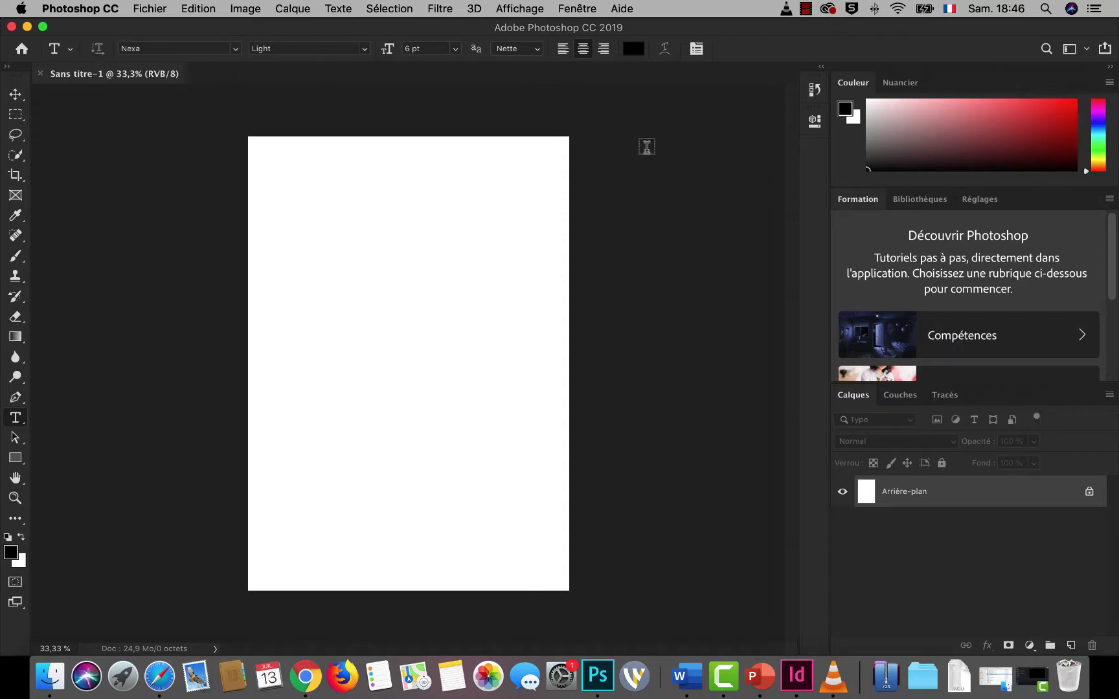
left_click(78, 9)
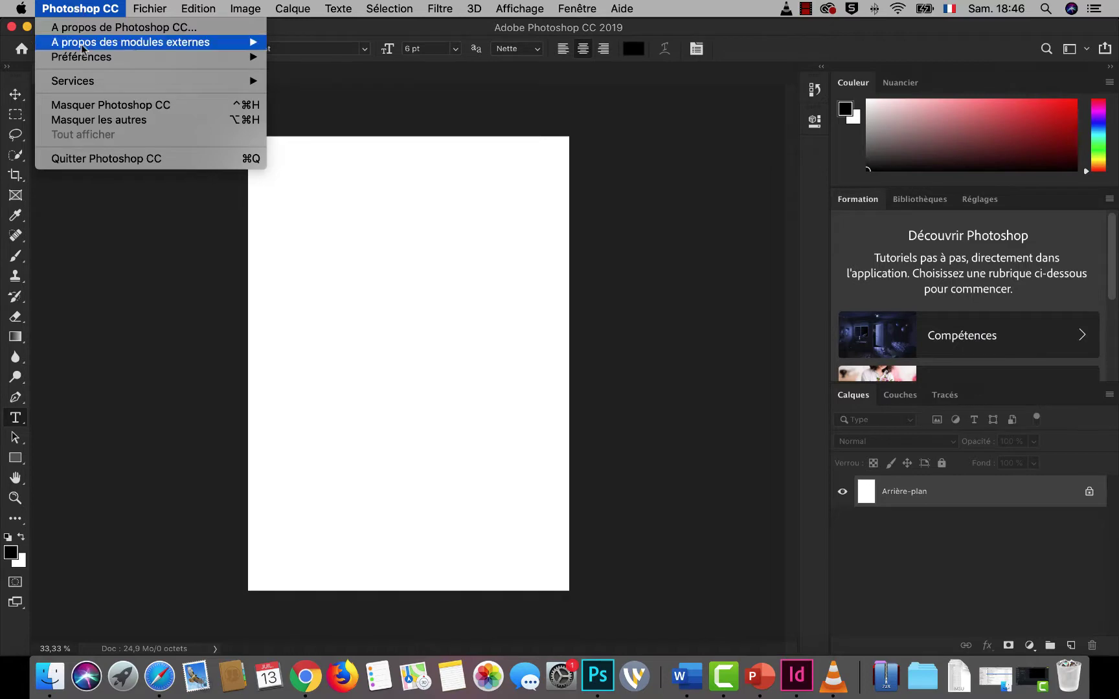
mouse_move(82, 57)
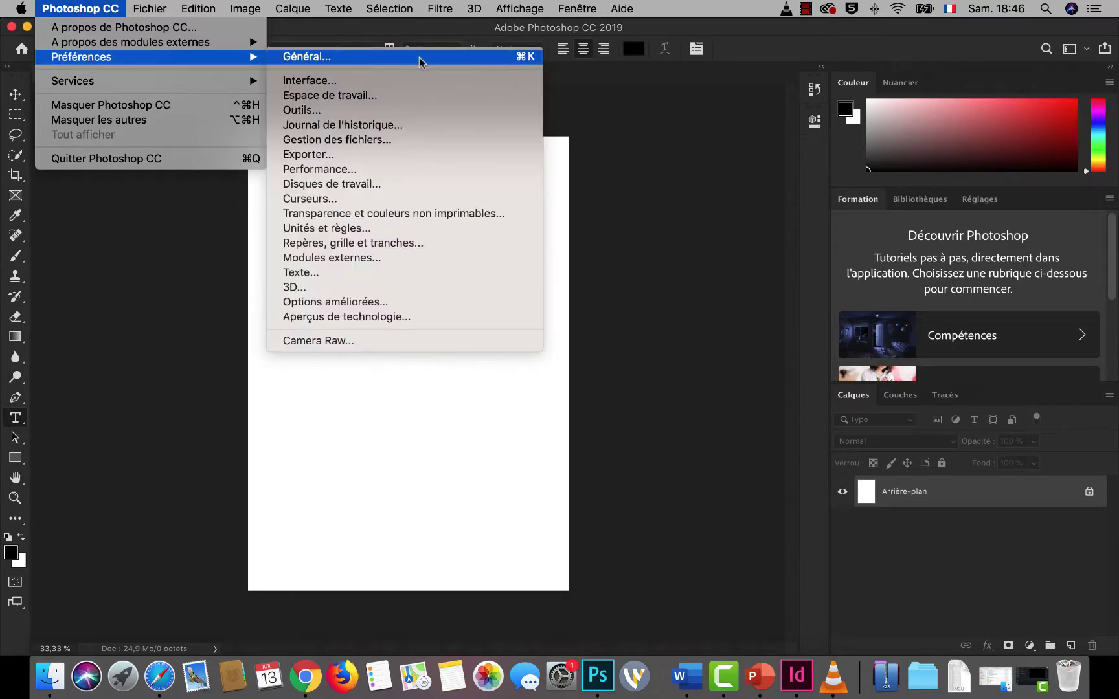
left_click(336, 83)
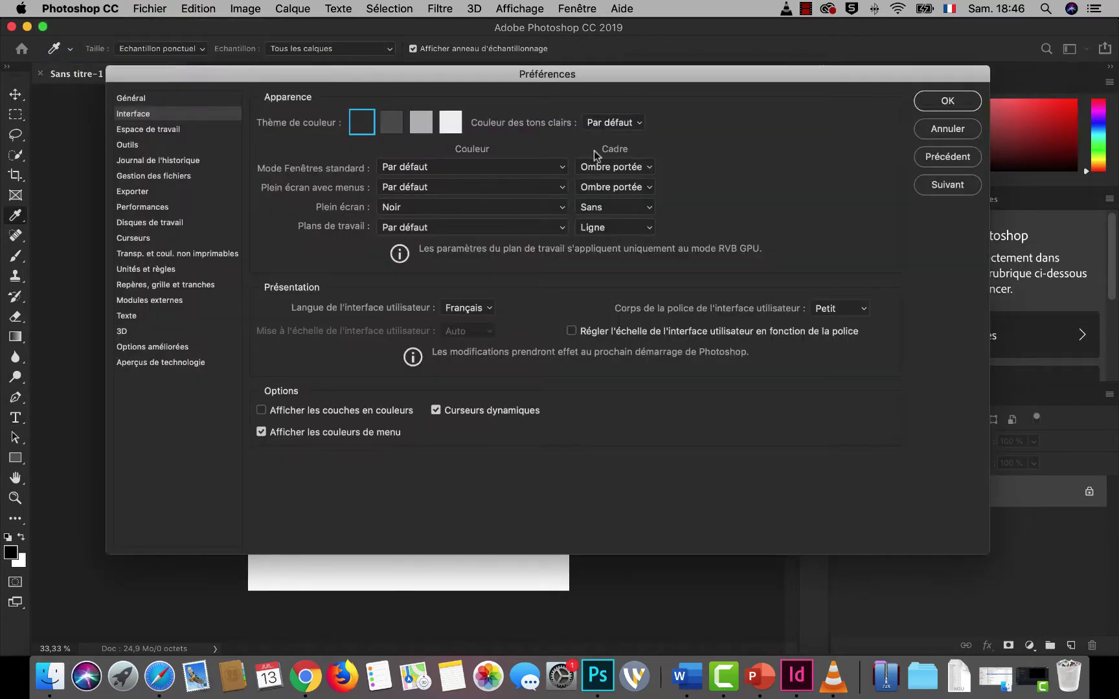
left_click(451, 126)
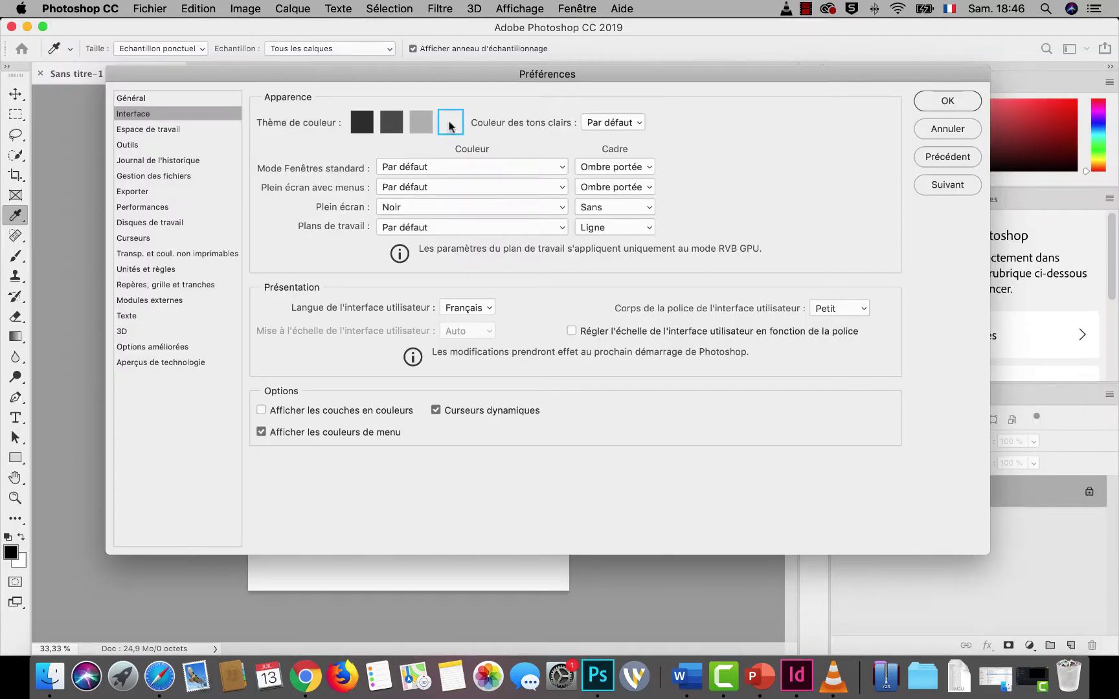
left_click(366, 126)
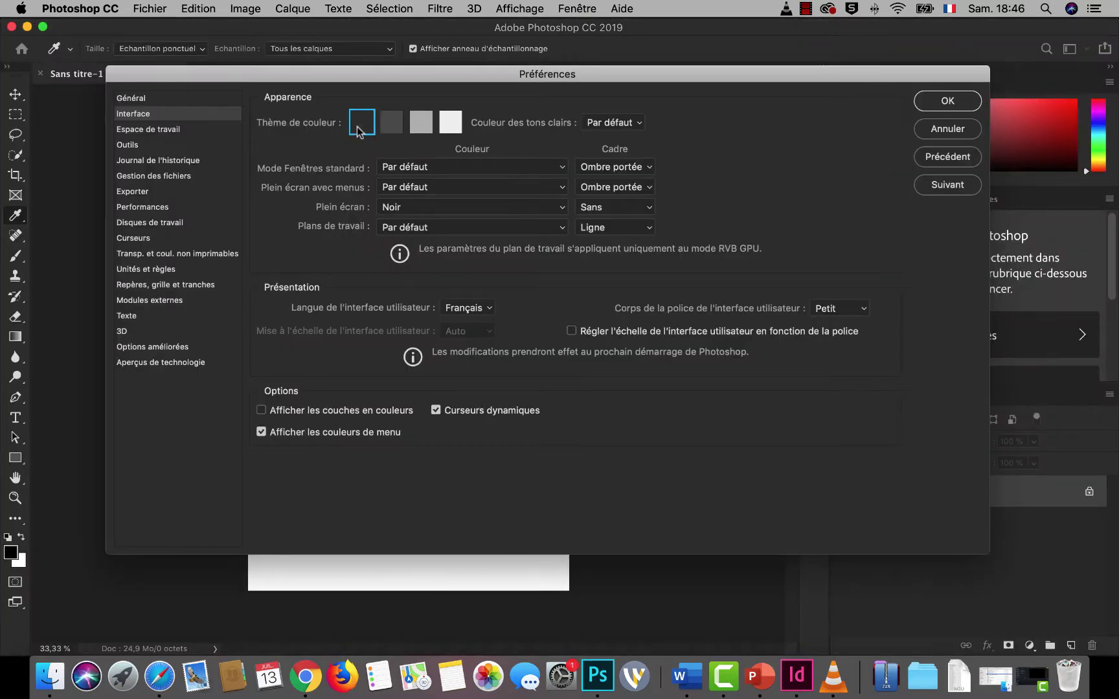
left_click(945, 102)
left_click(156, 10)
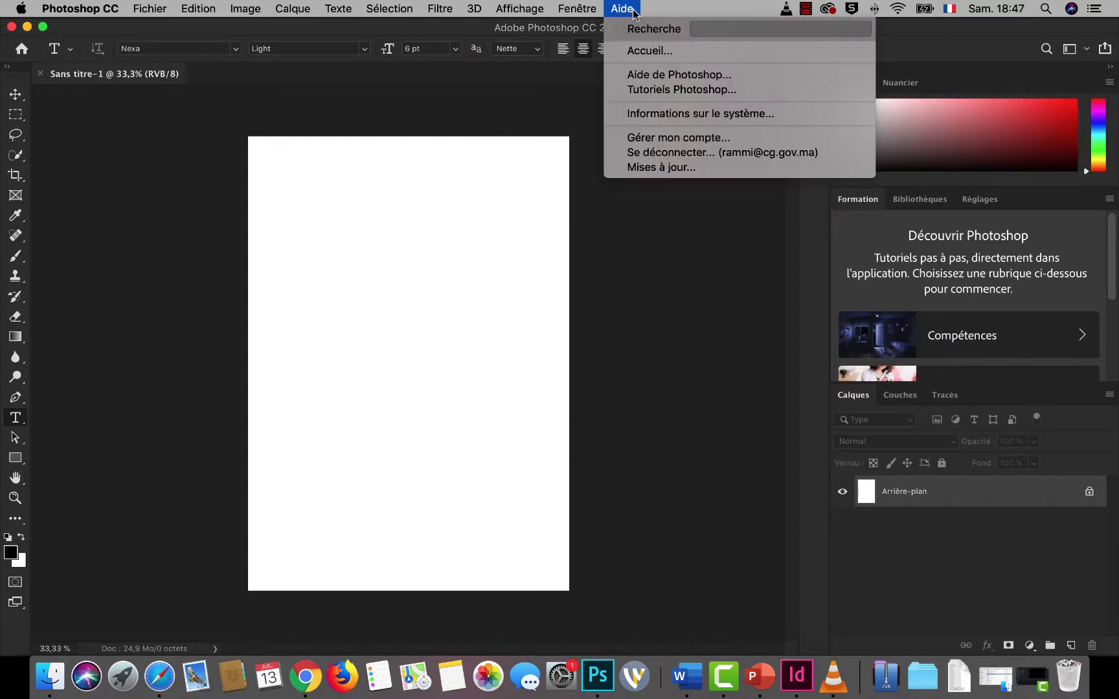
Close the help menu and glance at the Fenêtre panel list without choosing anything
left_click(444, 27)
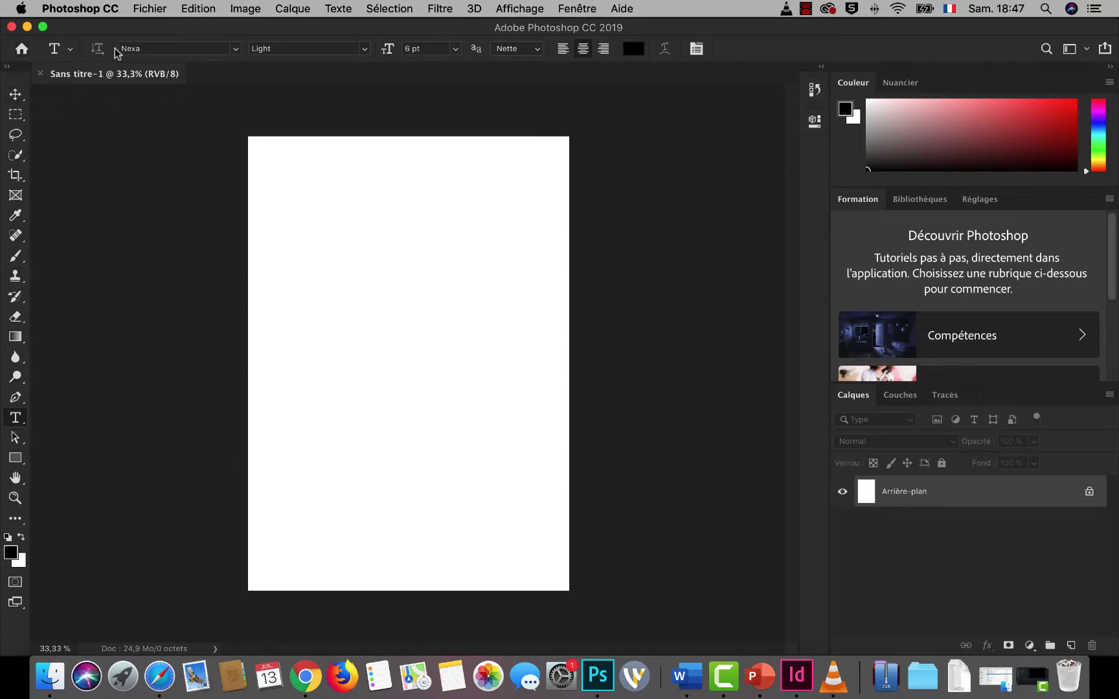
left_click(580, 9)
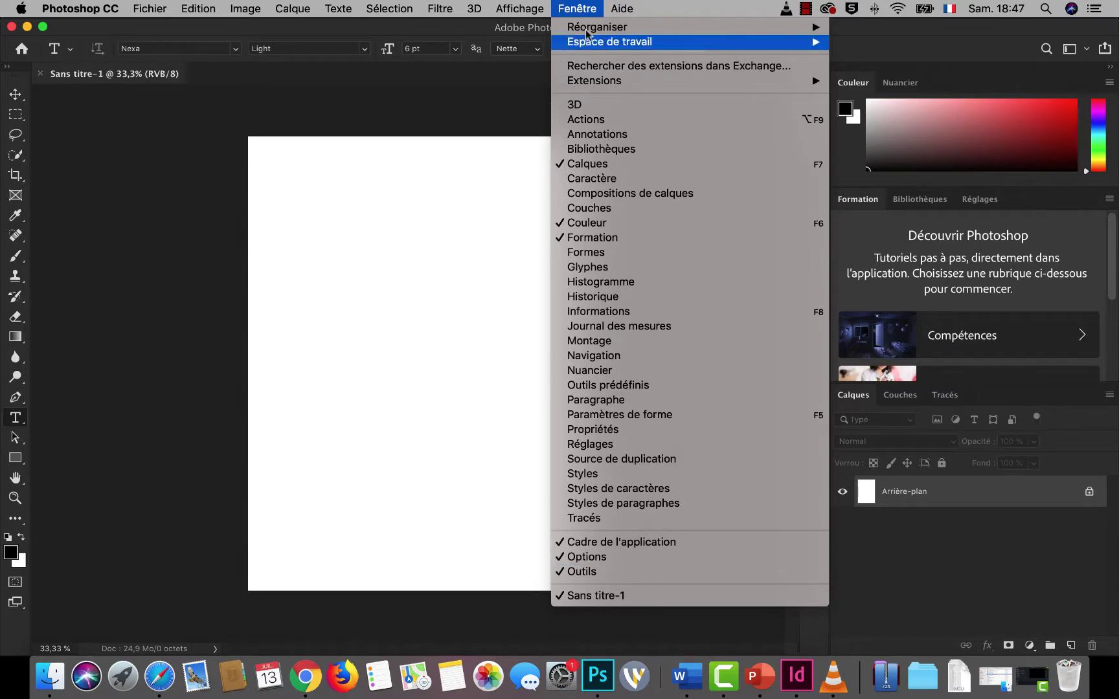
left_click(589, 9)
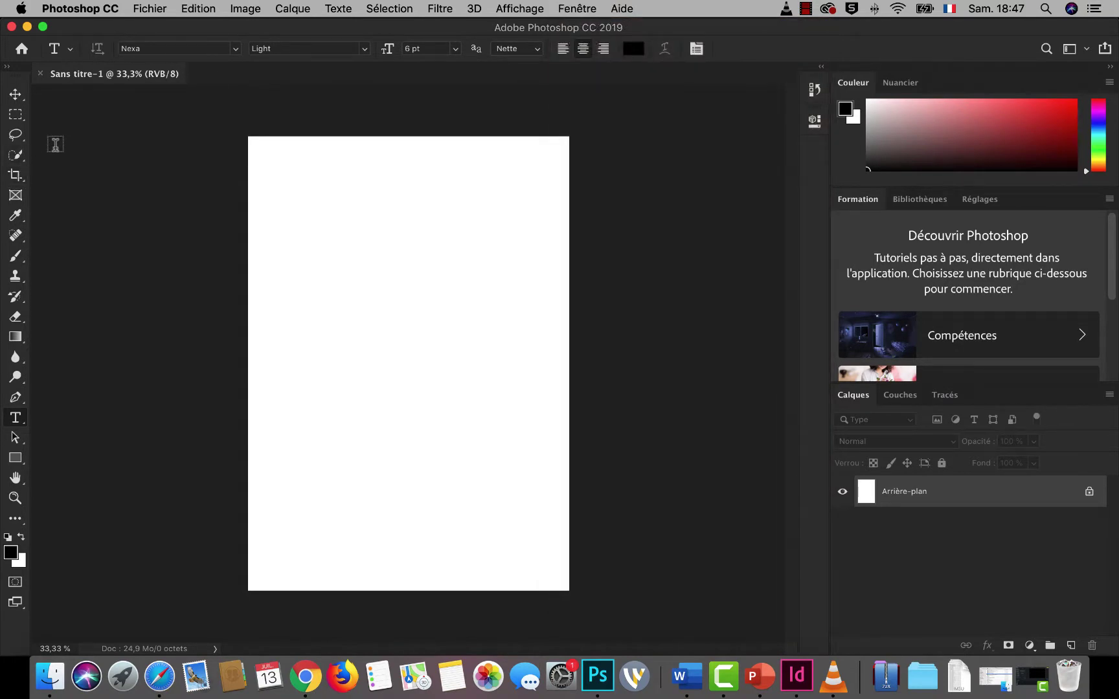
Switch from the Rectangular Marquee to the Brush, then to the Type tool, and review the Fenêtre list
left_click(16, 116)
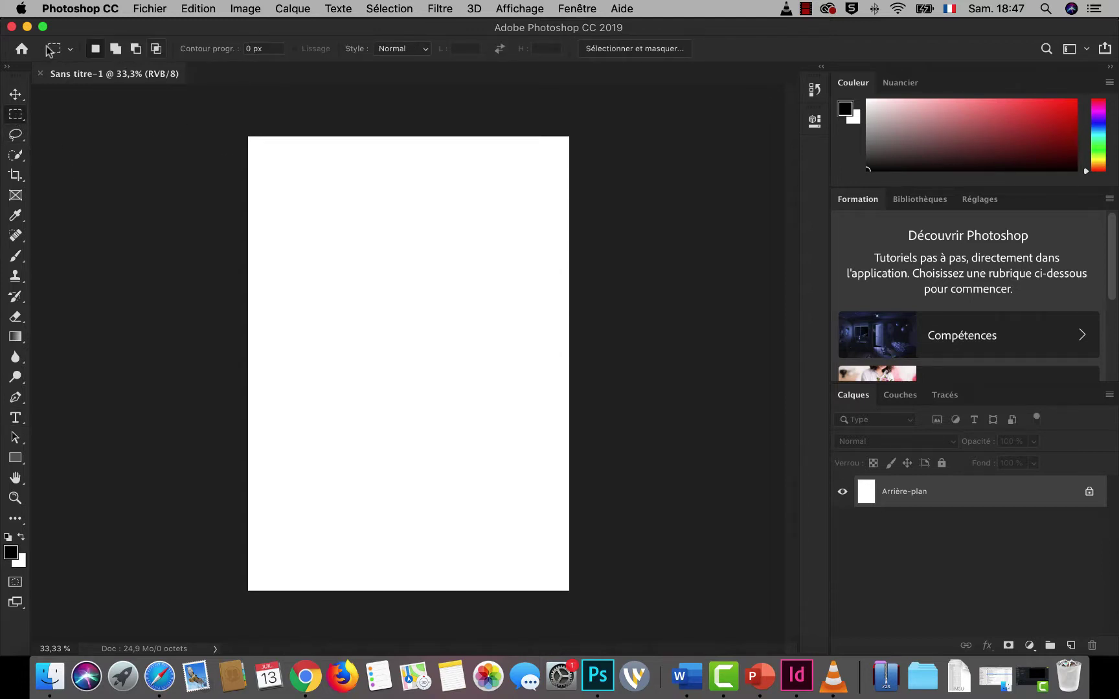
left_click(15, 256)
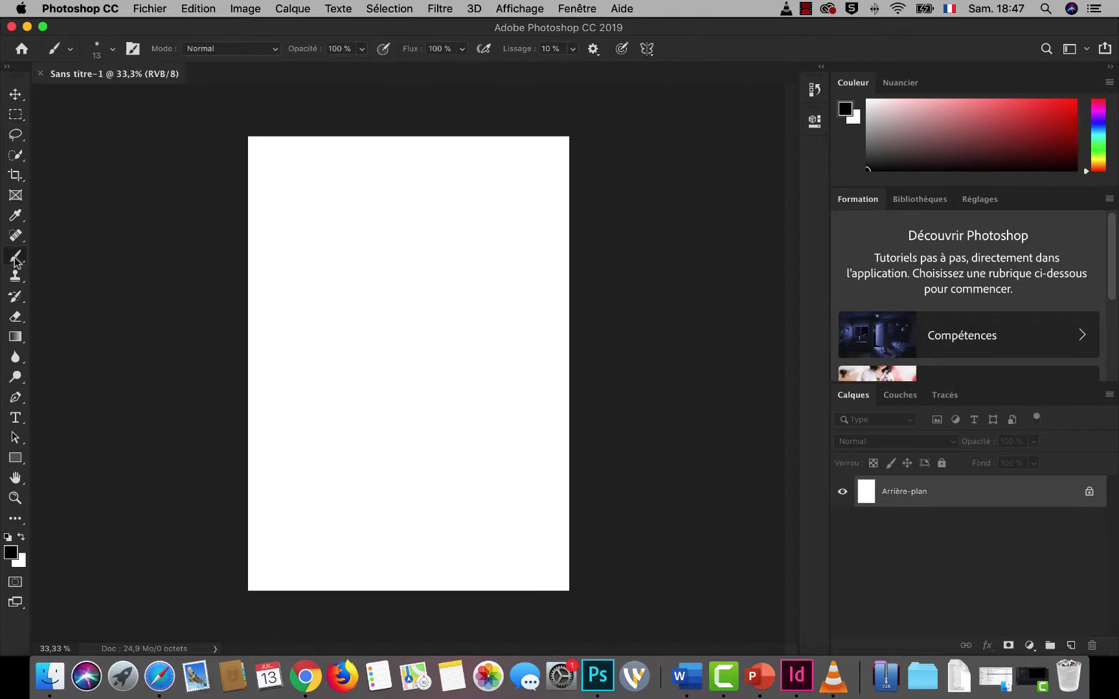
left_click(17, 420)
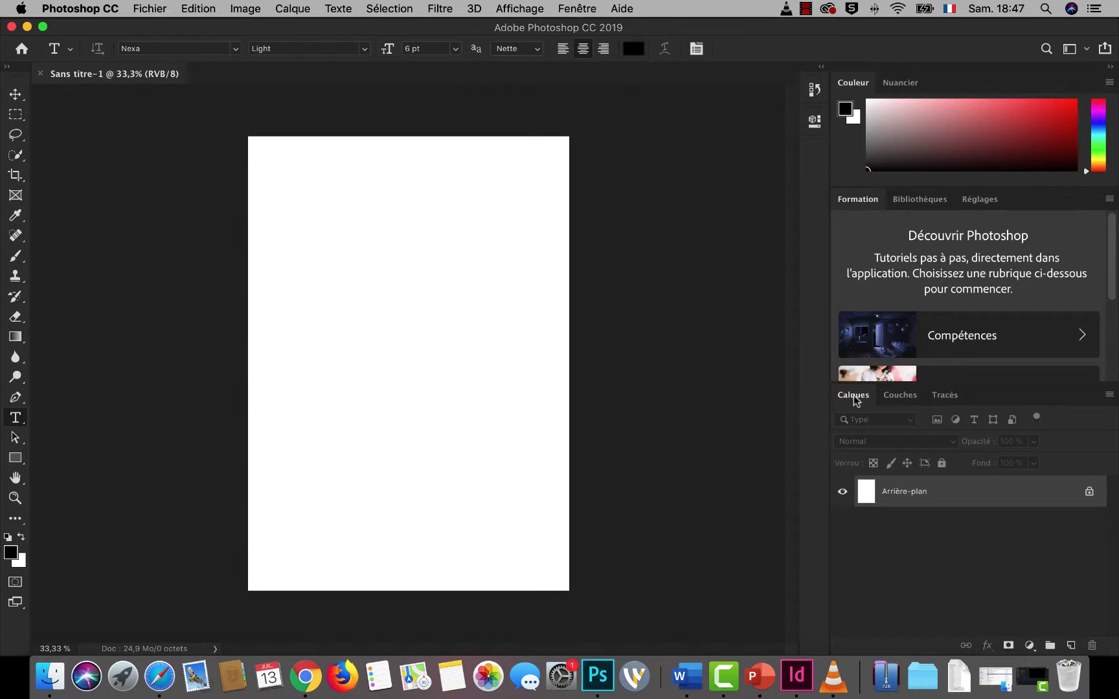
left_click(575, 9)
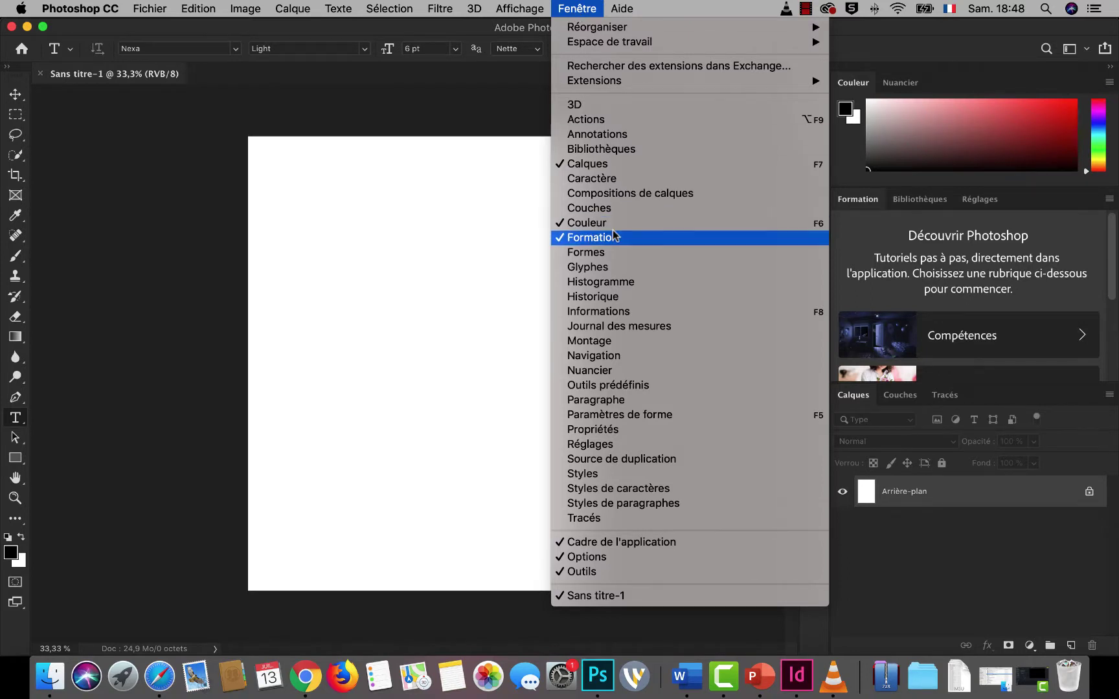
left_click(576, 5)
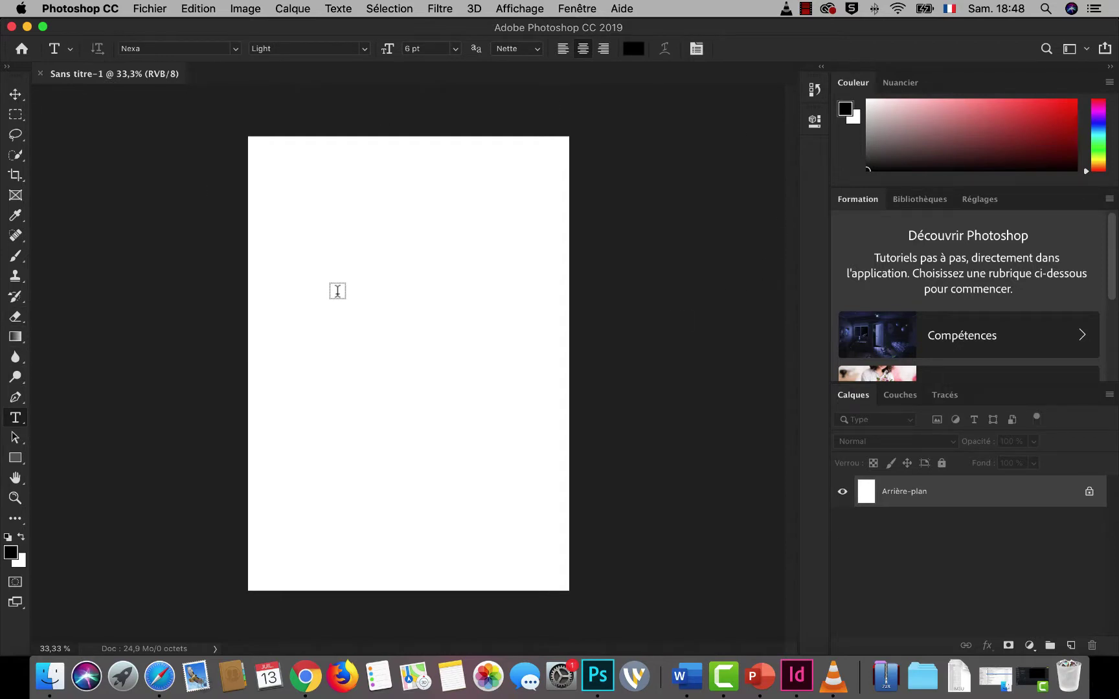
left_click(1086, 49)
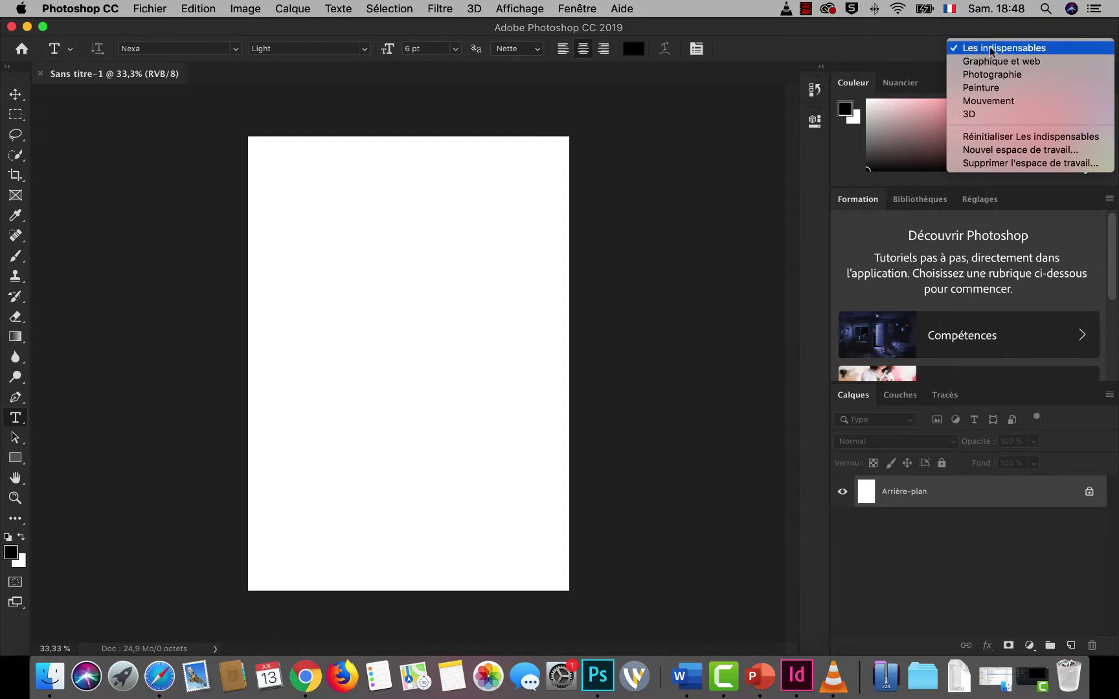
left_click(1031, 62)
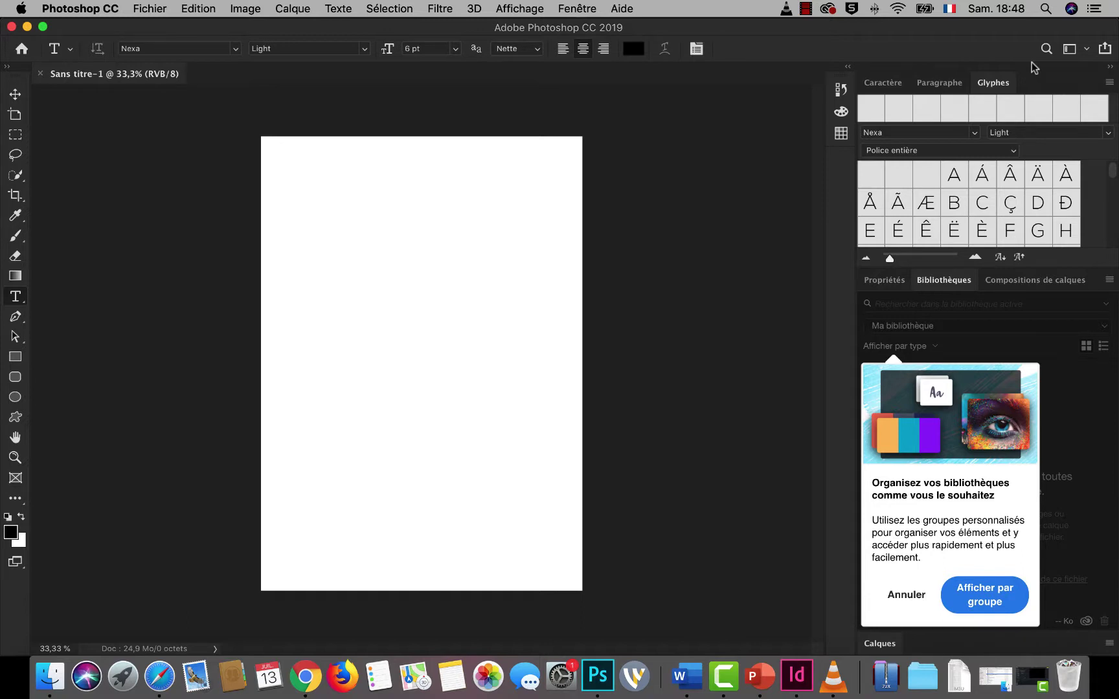
left_click(1086, 50)
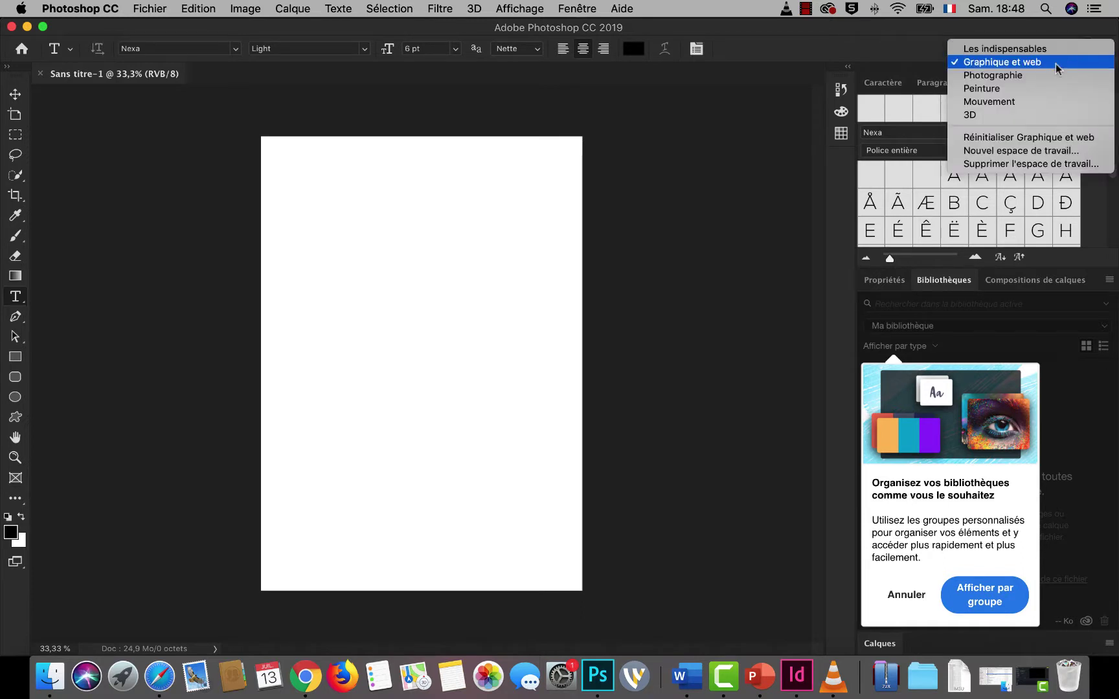
left_click(1016, 75)
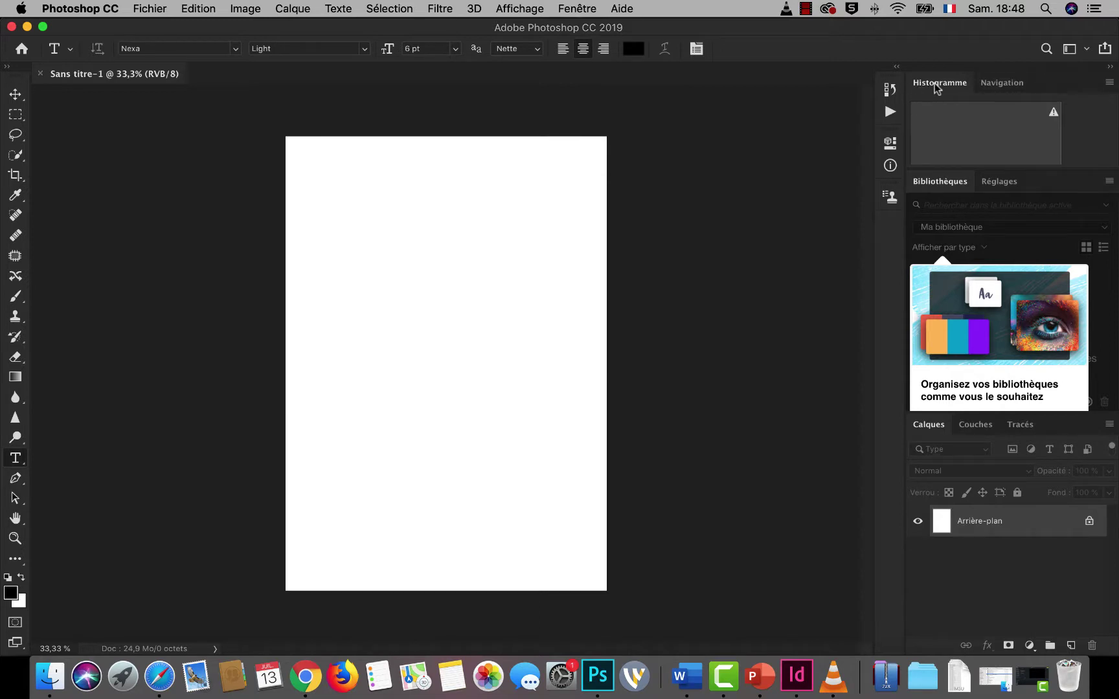
left_click(1086, 49)
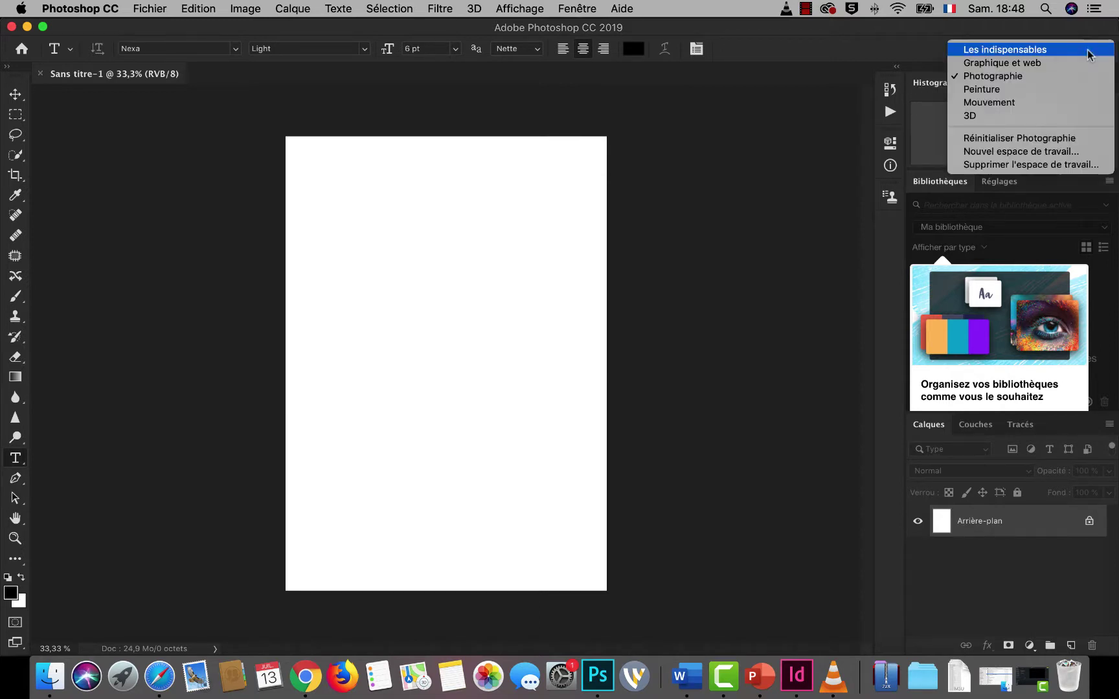
left_click(1009, 90)
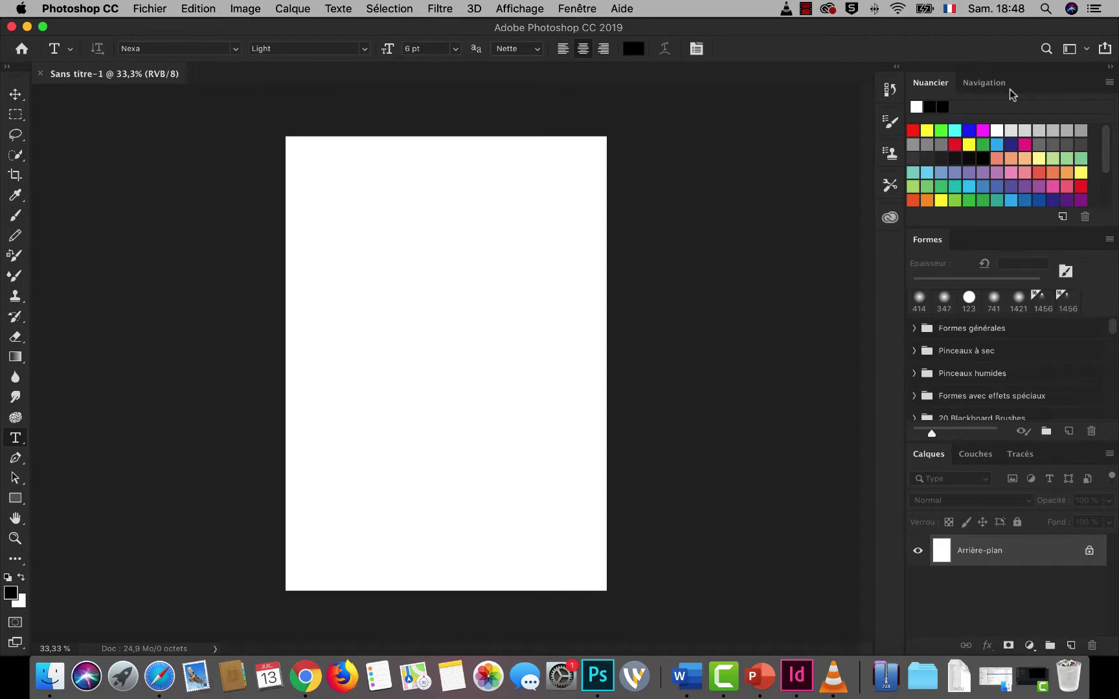
left_click(1086, 49)
left_click(991, 103)
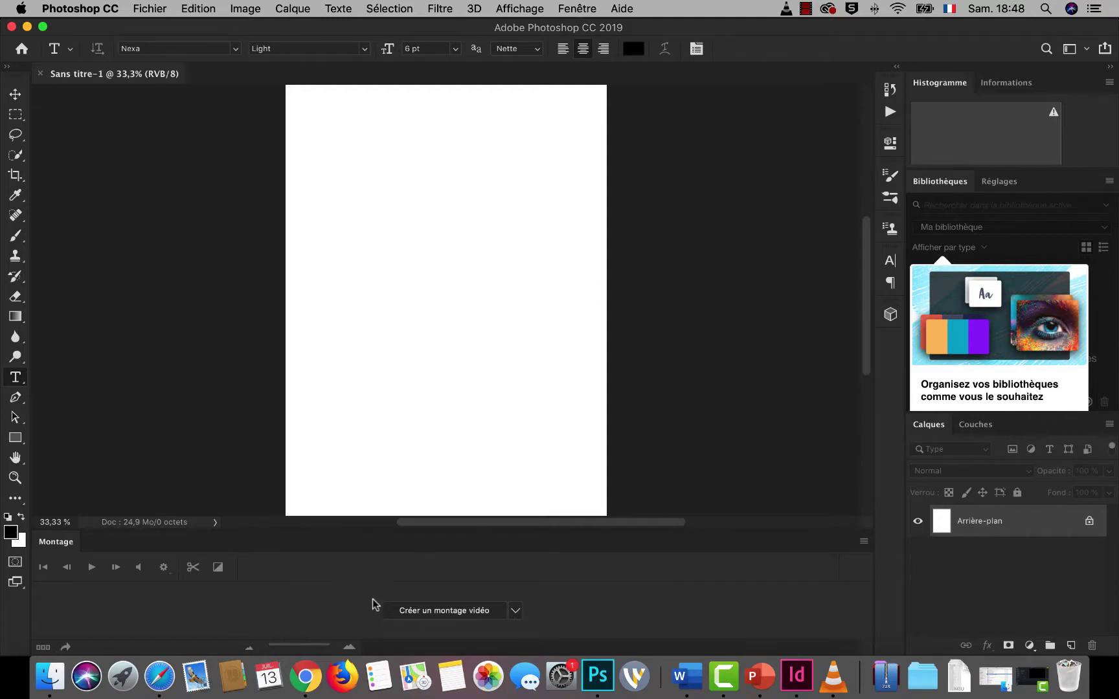
left_click(1082, 50)
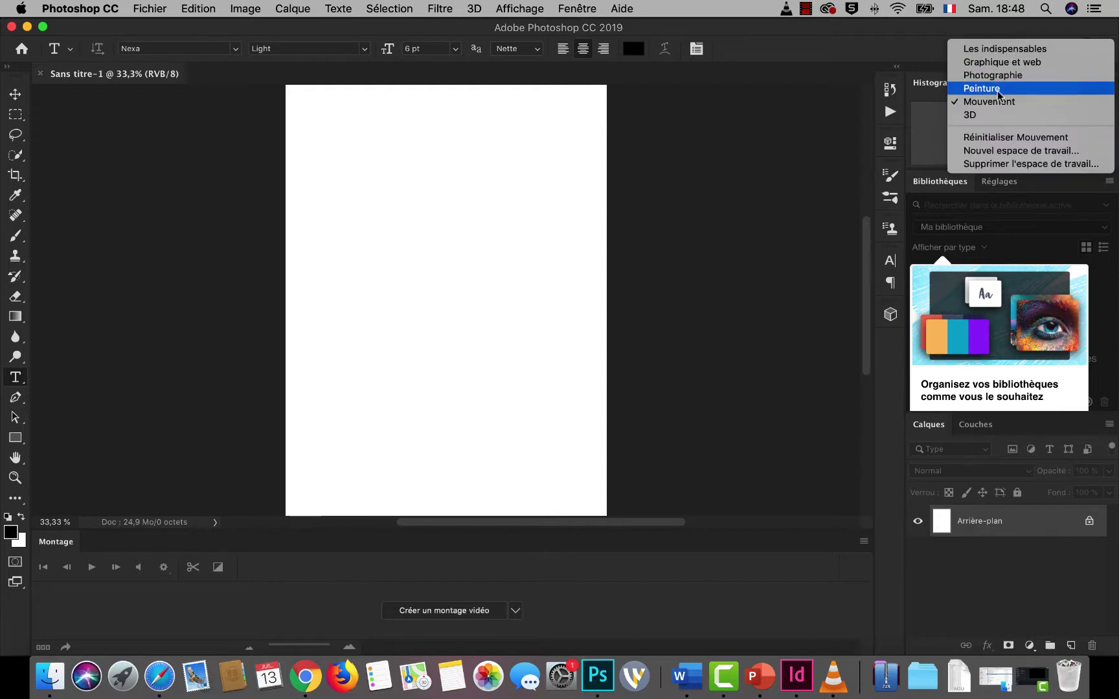
left_click(1009, 114)
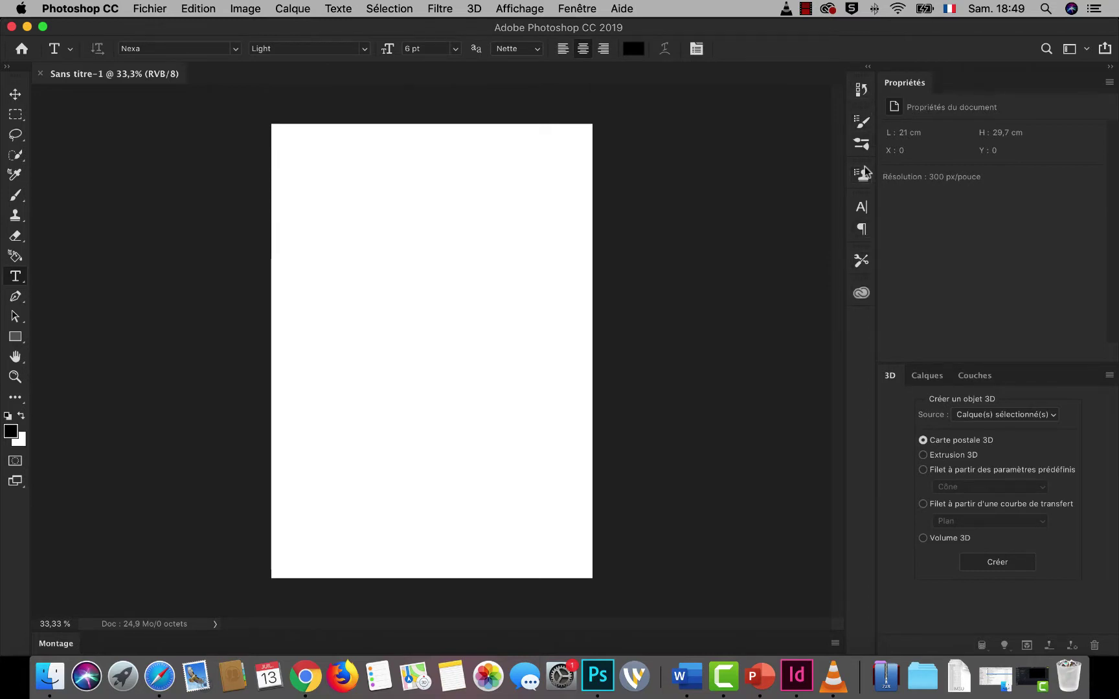
left_click(1073, 52)
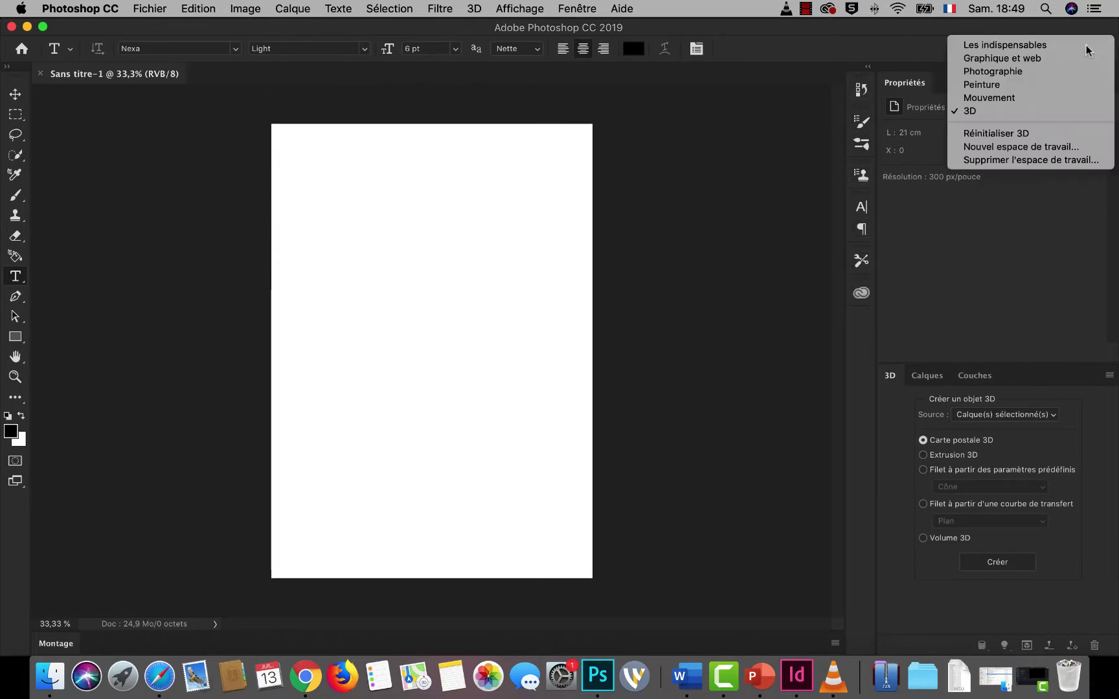
left_click(1082, 45)
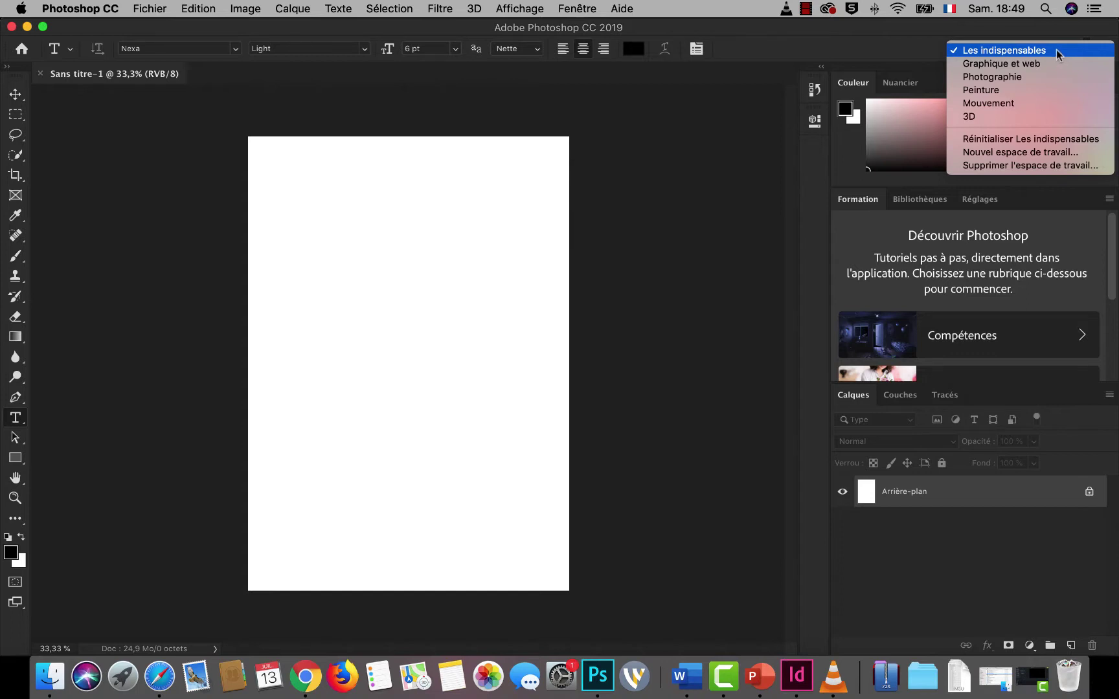
left_click(1056, 49)
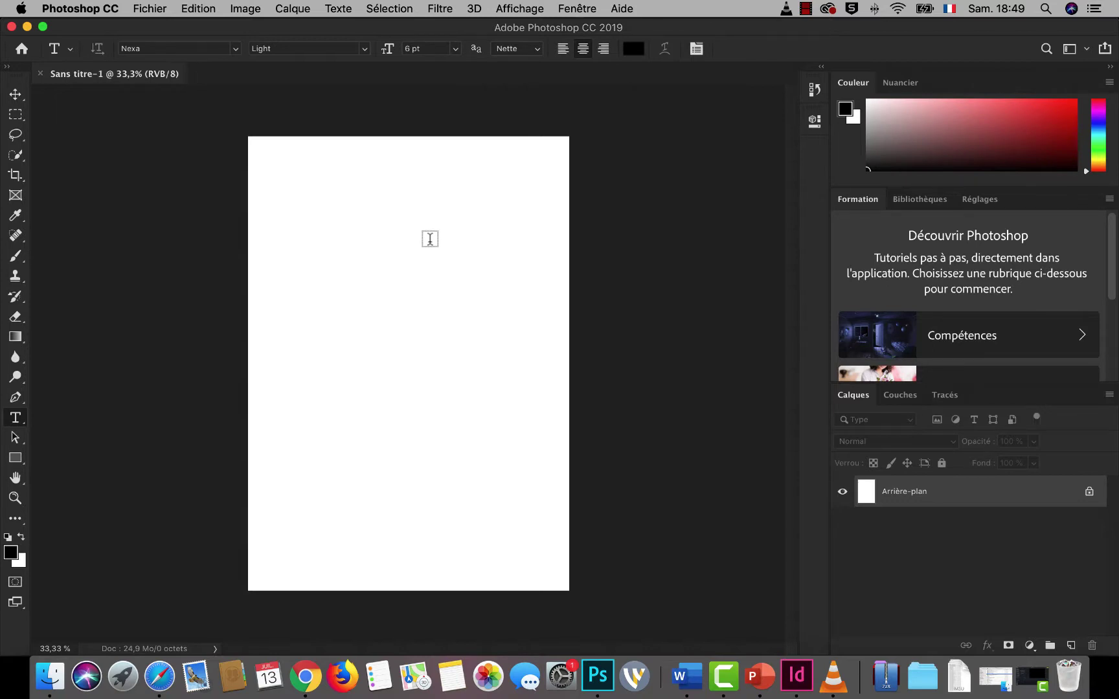
mouse_move(15, 78)
left_mouse_down()
mouse_move(795, 136)
mouse_move(776, 97)
mouse_move(795, 97)
left_mouse_up()
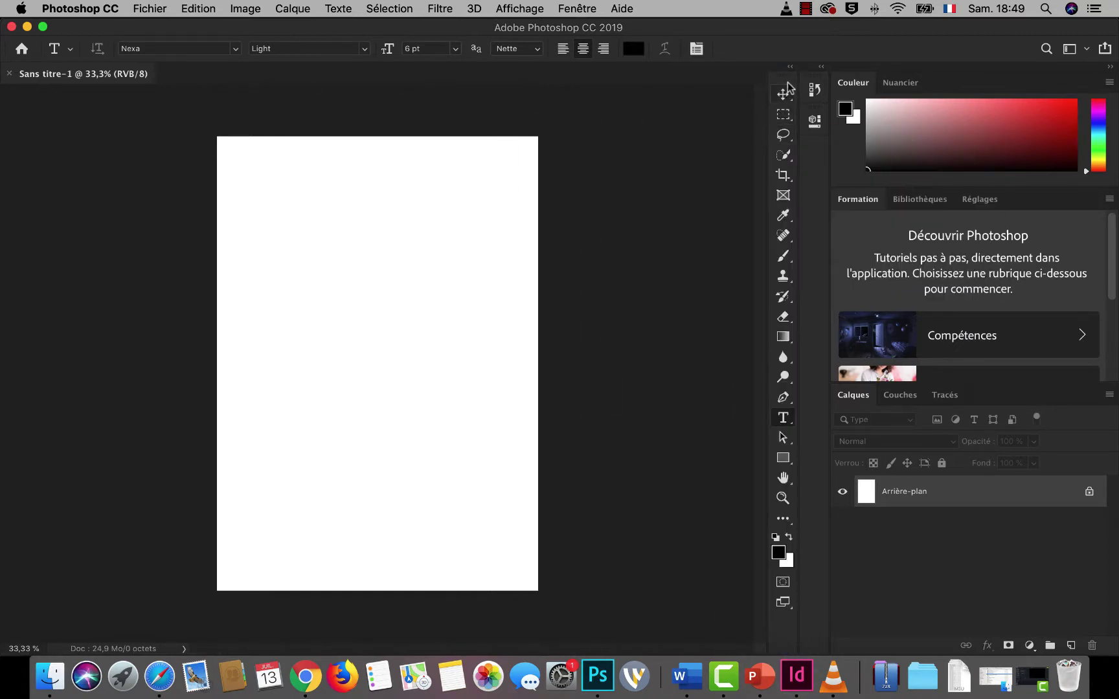
left_click(790, 67)
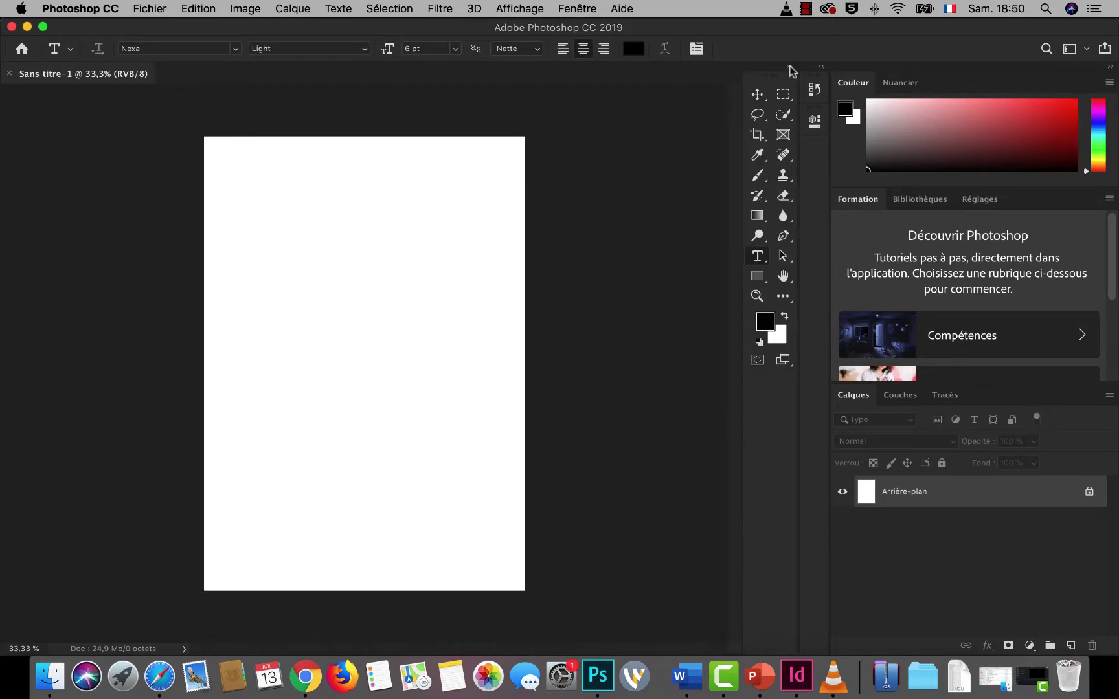
left_click(819, 70)
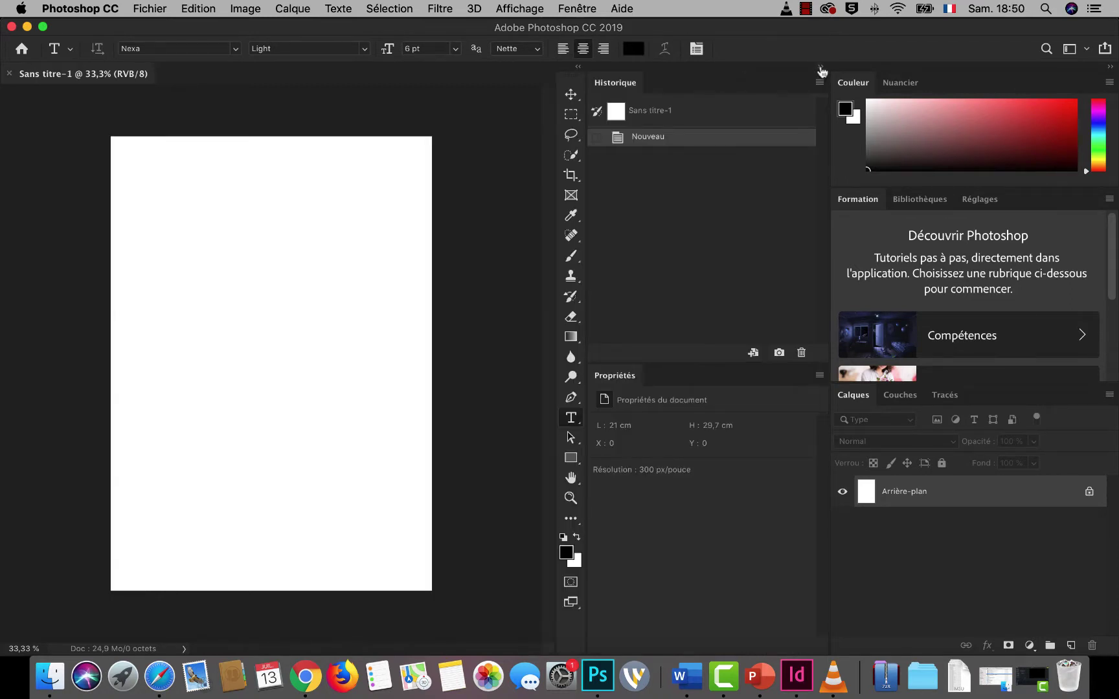
left_click(819, 70)
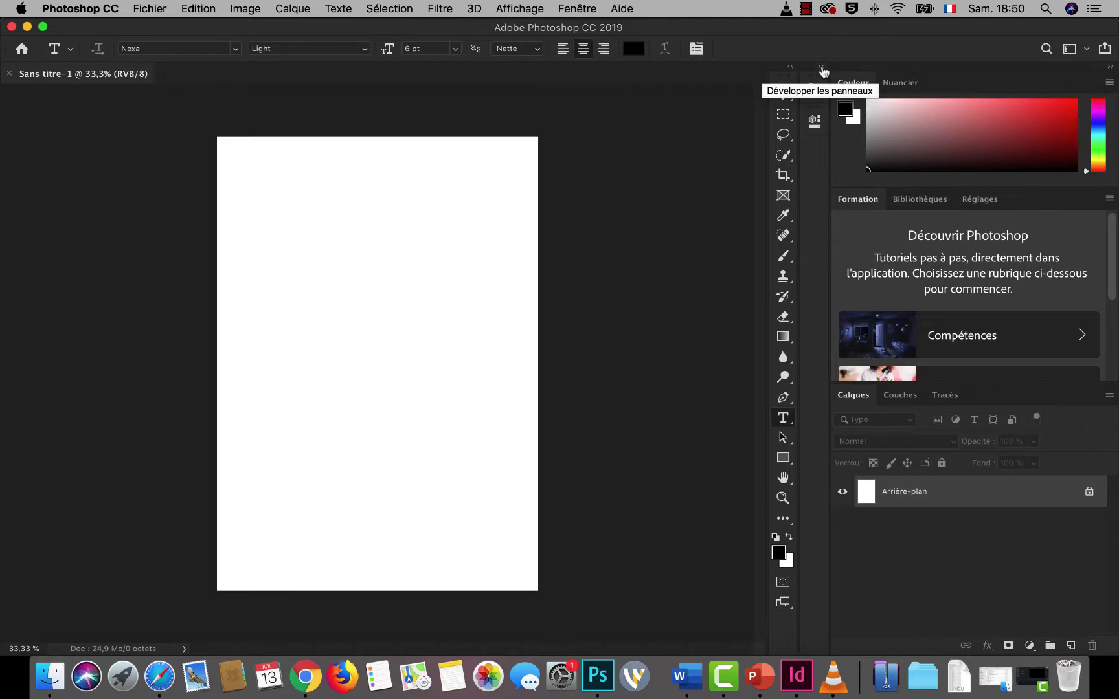
left_click(820, 68)
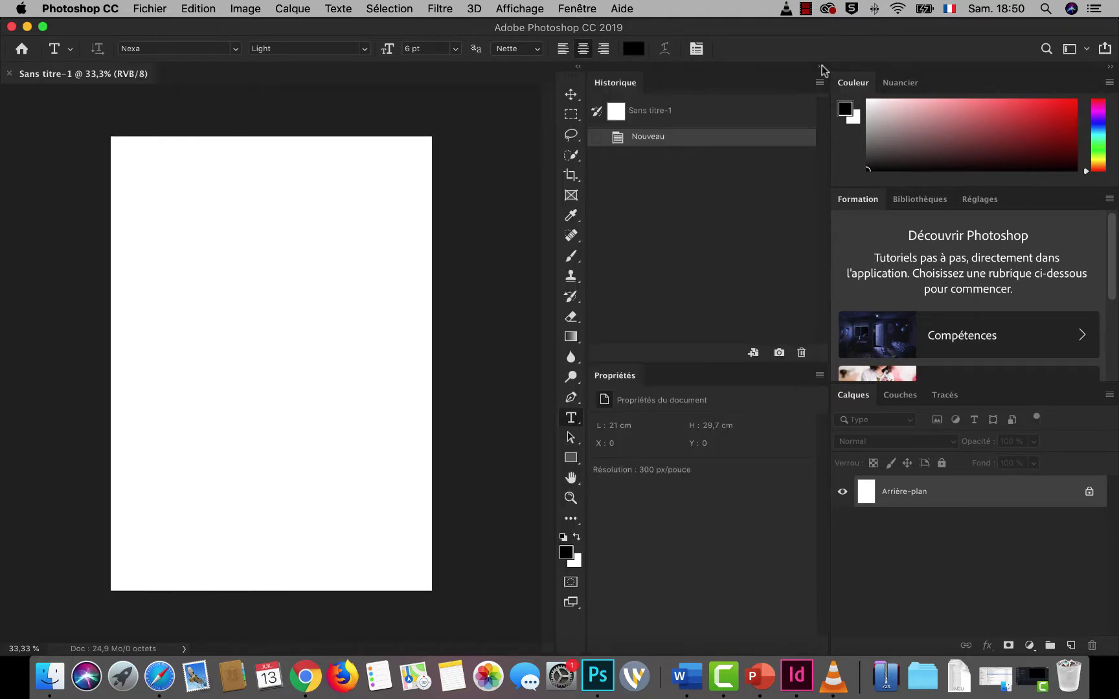
left_click(821, 68)
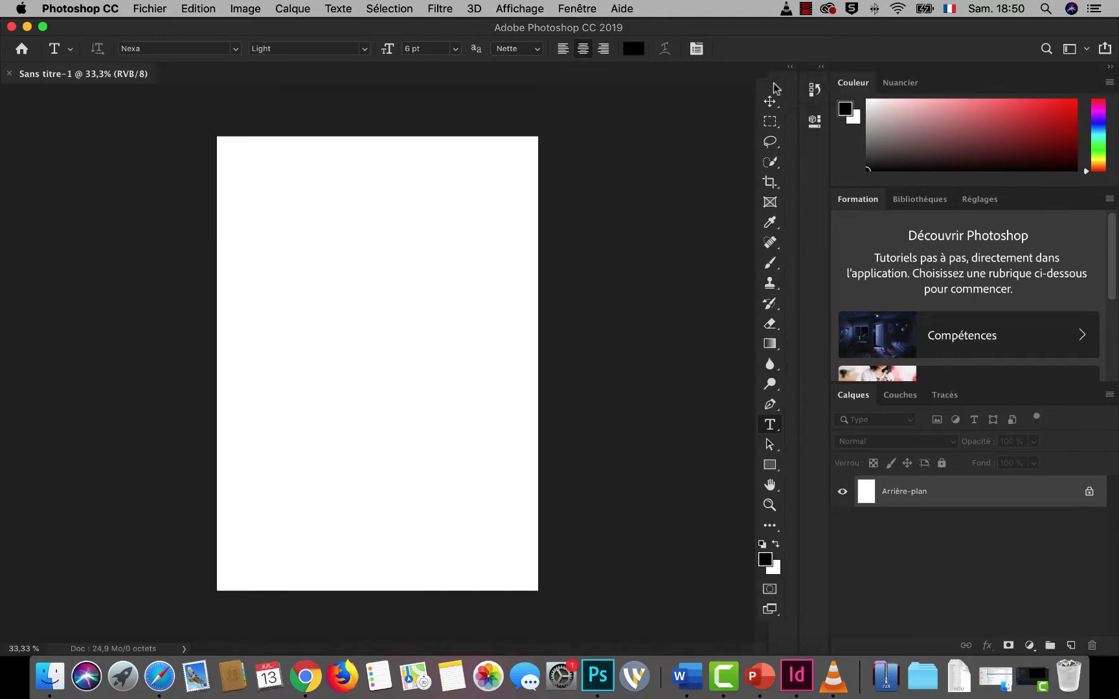
left_click_drag(776, 89, 419, 663)
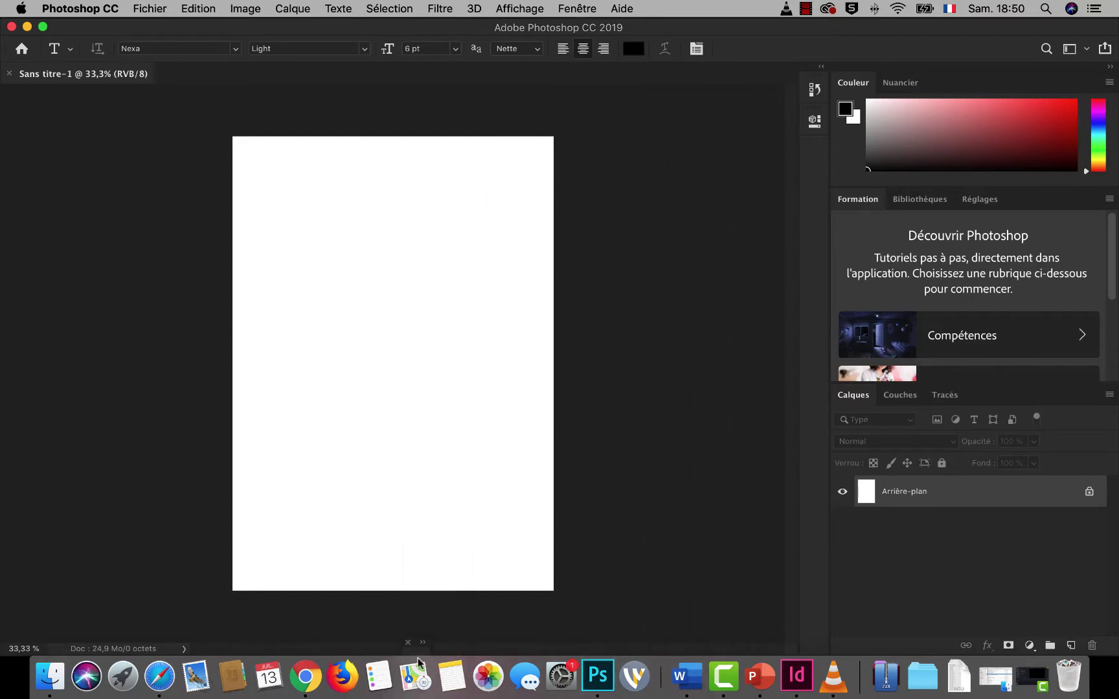
left_click_drag(419, 663, 2, 452)
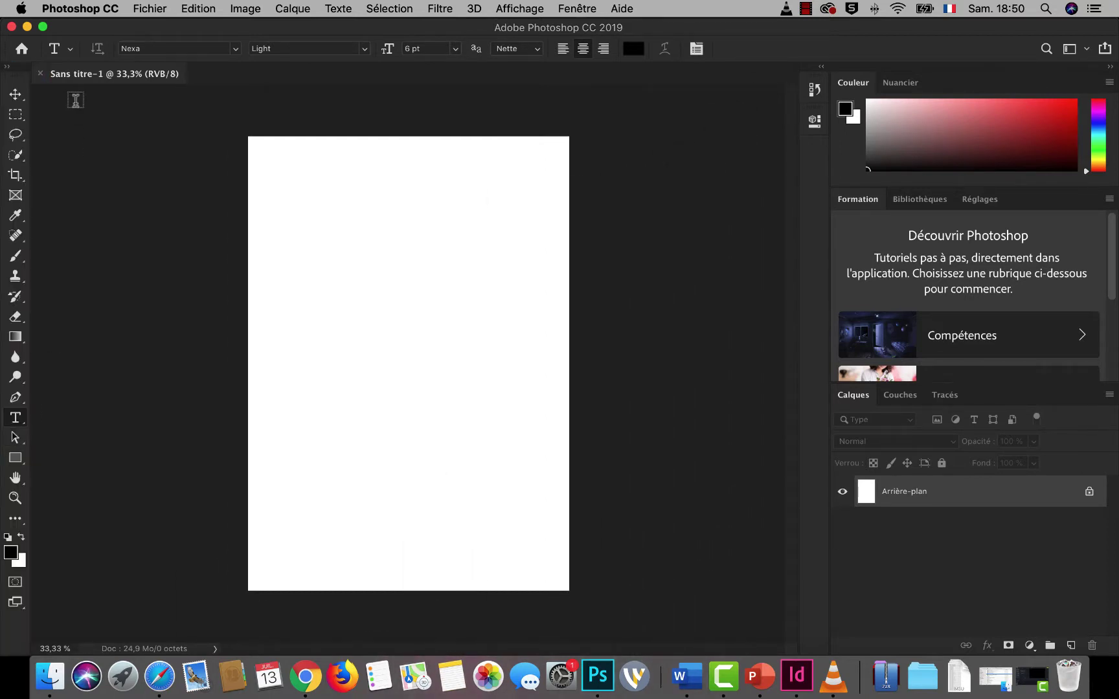
Show the Montage timeline panel under the canvas from the Fenêtre menu
left_click(573, 9)
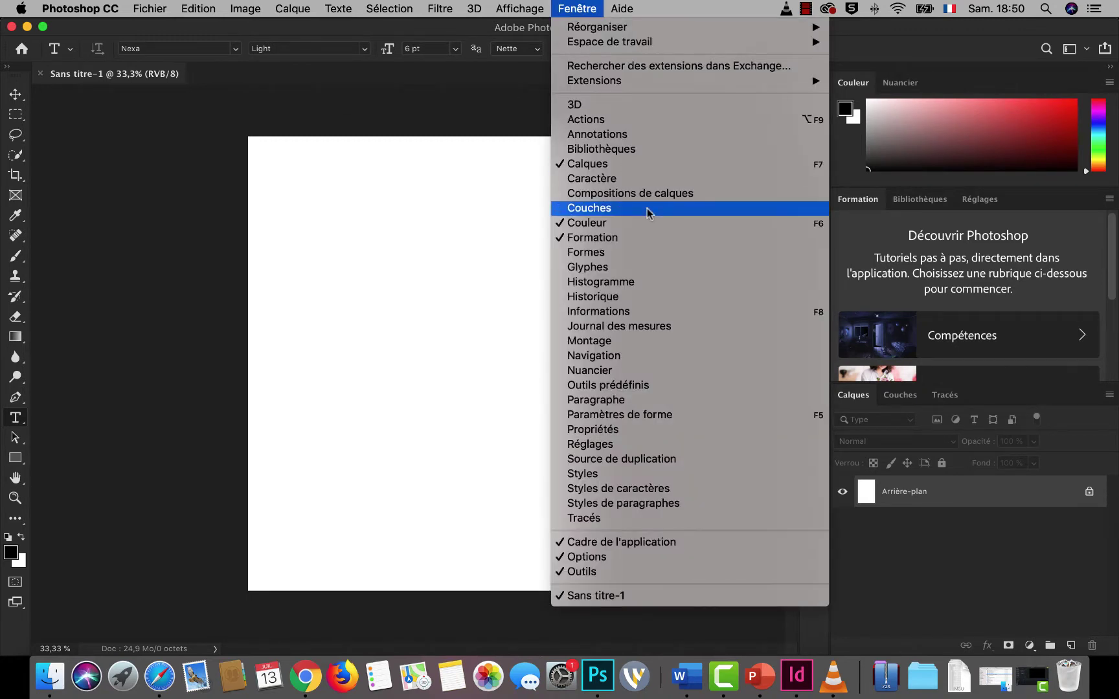
left_click(612, 340)
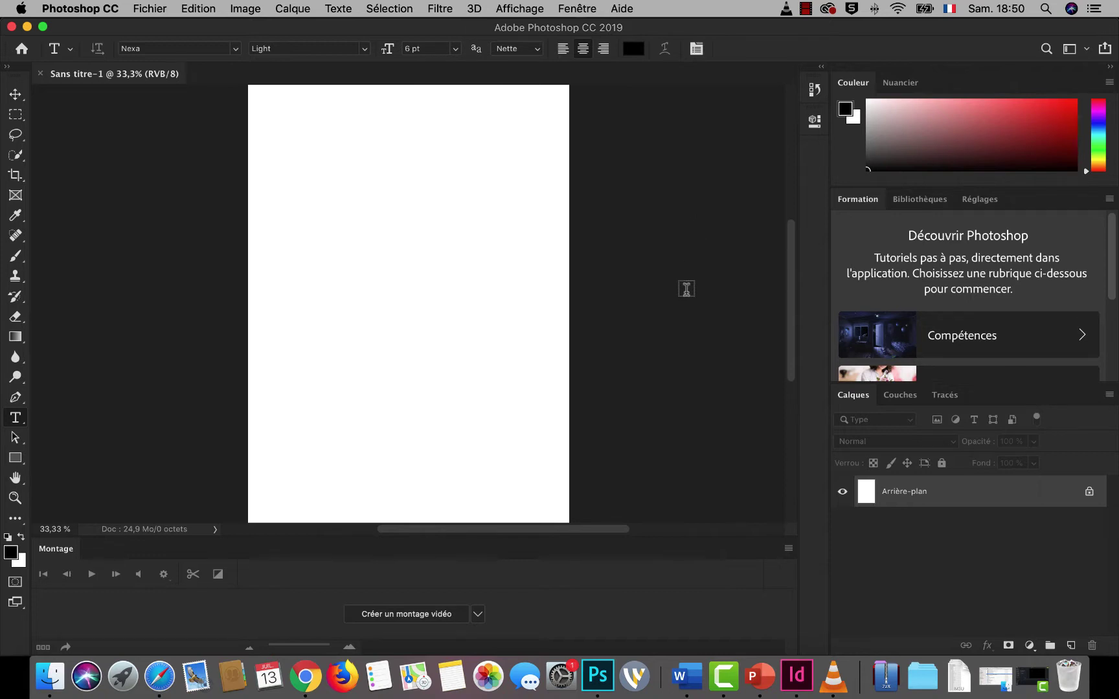
left_click(1087, 48)
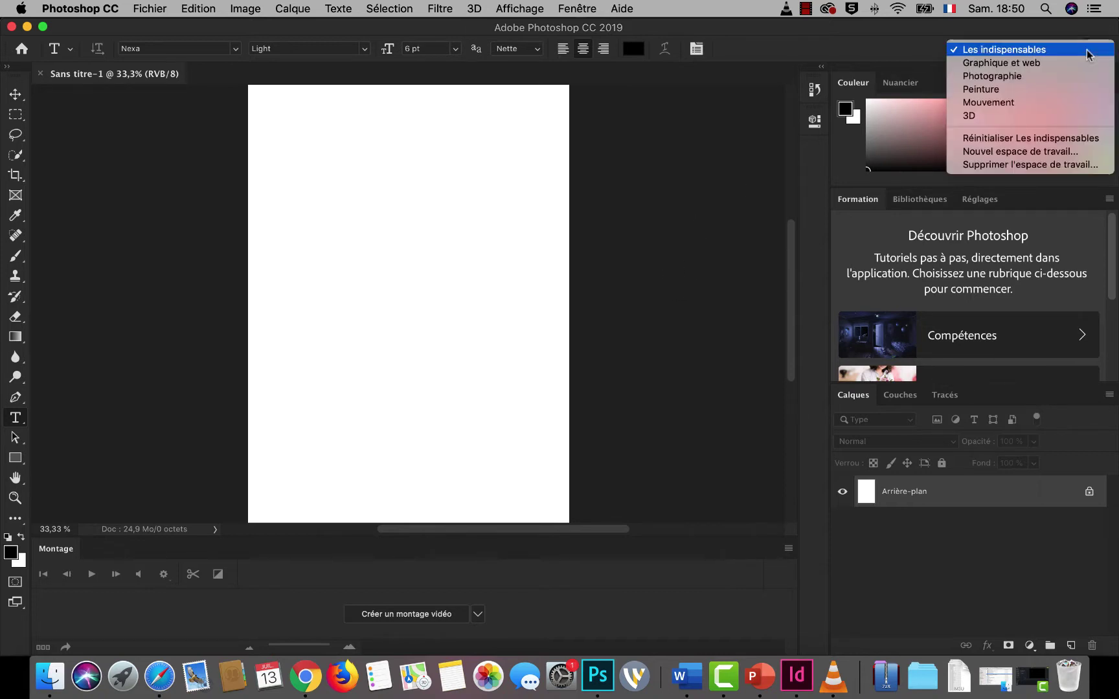
Save the current layout as a new workspace named 'RAMMI' via Nouvel espace de travail
left_click(1044, 153)
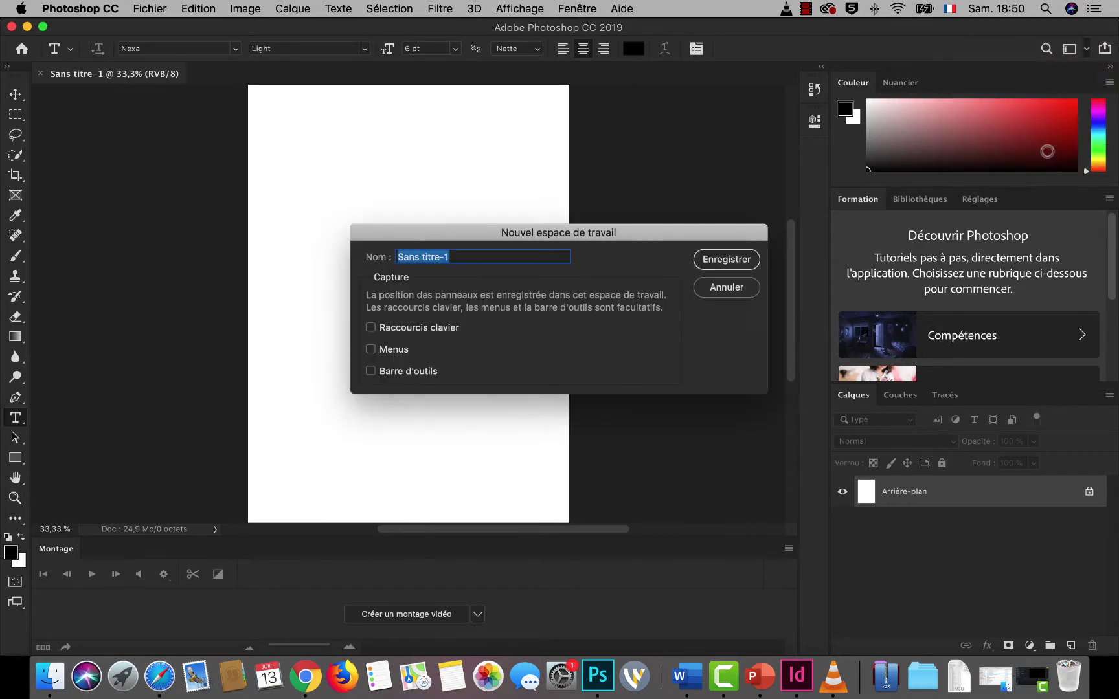
type("RA")
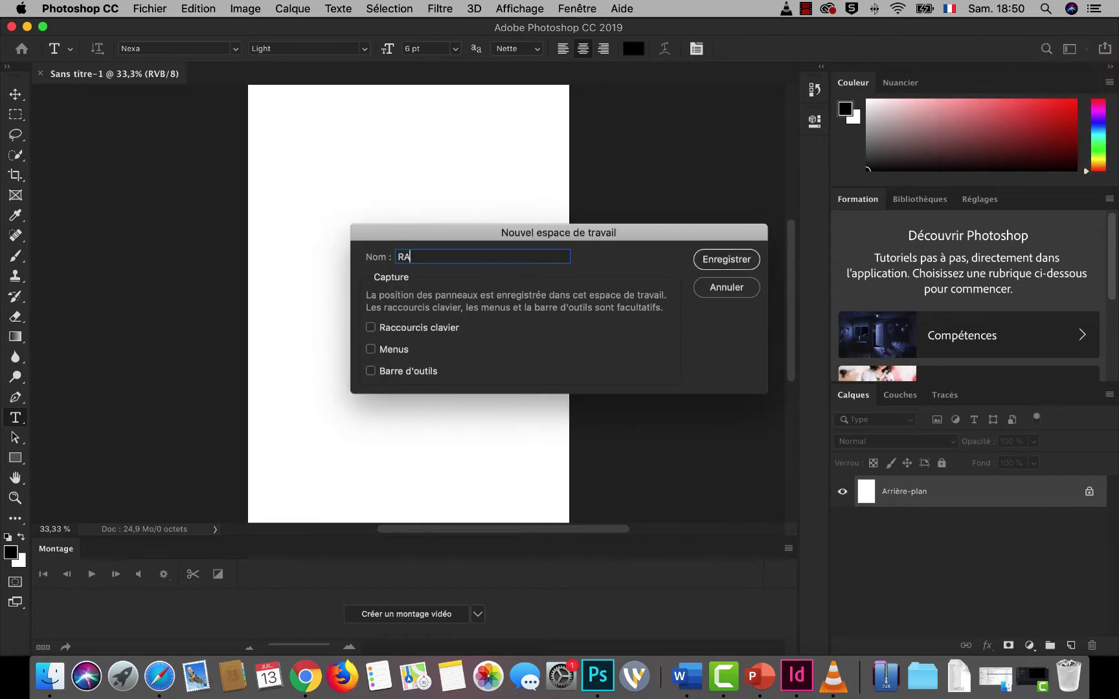
type("MMI")
left_click(731, 259)
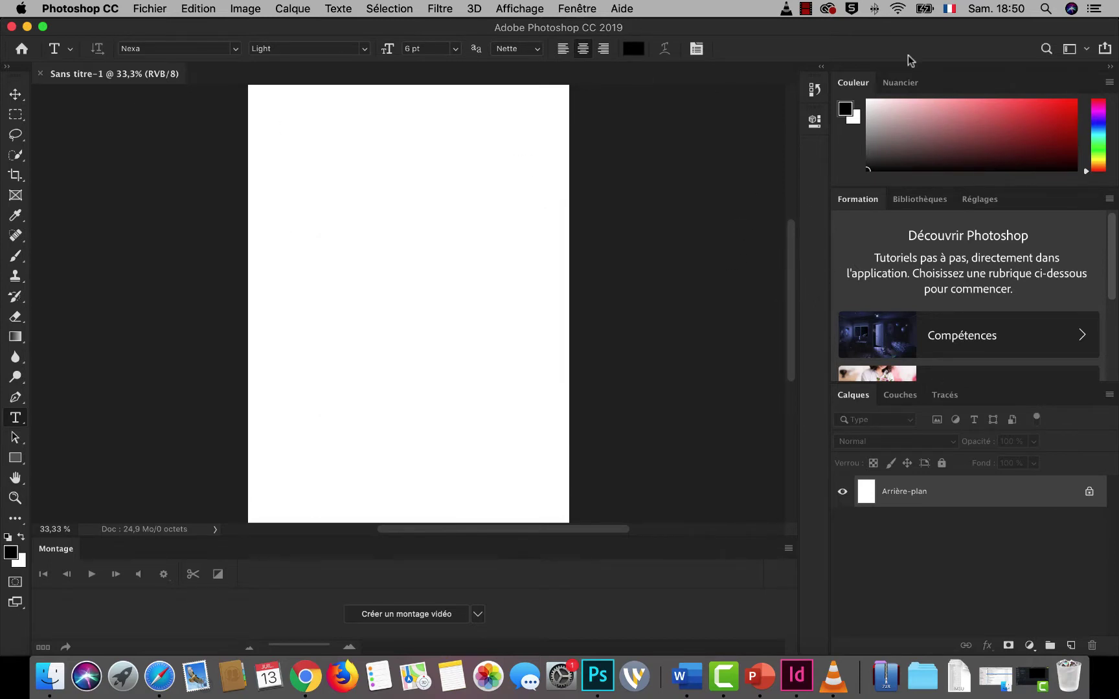
left_click(1086, 49)
Switch to Les indispensables and reset it twice to its default layout
left_click(1086, 49)
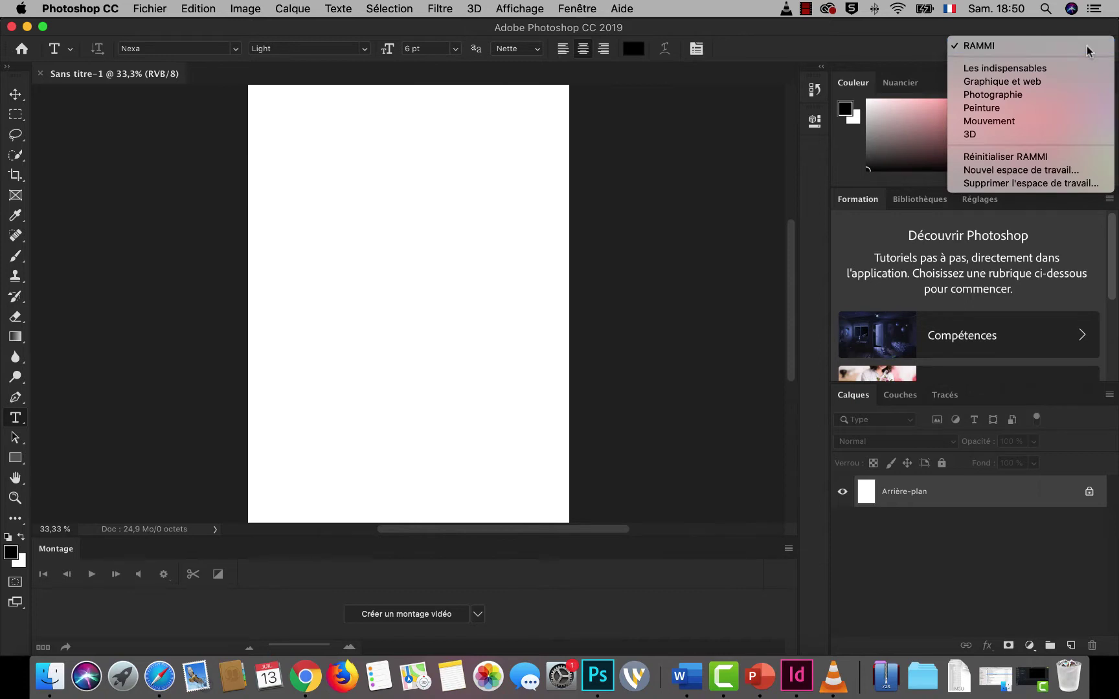
left_click(1040, 68)
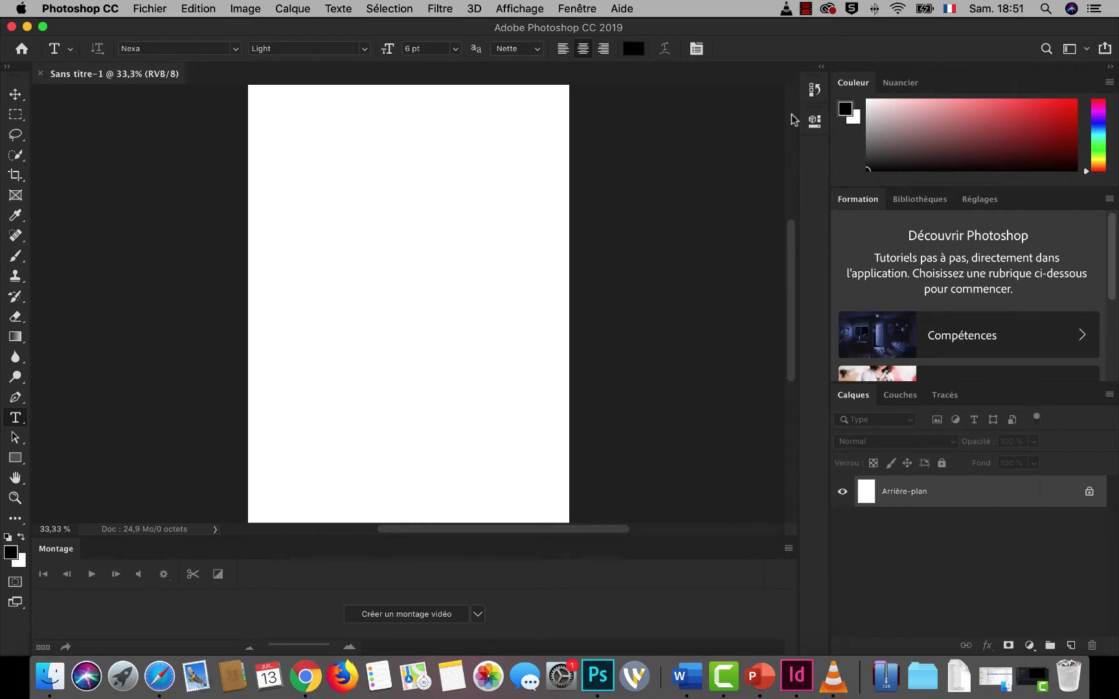
left_click(1087, 49)
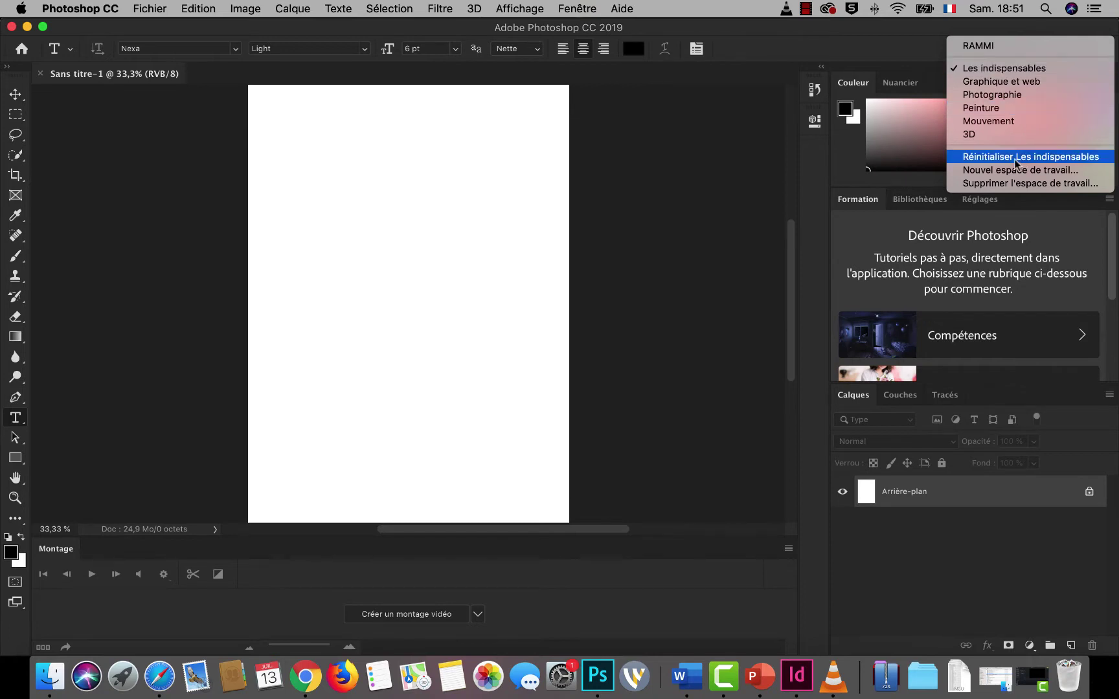
left_click(987, 160)
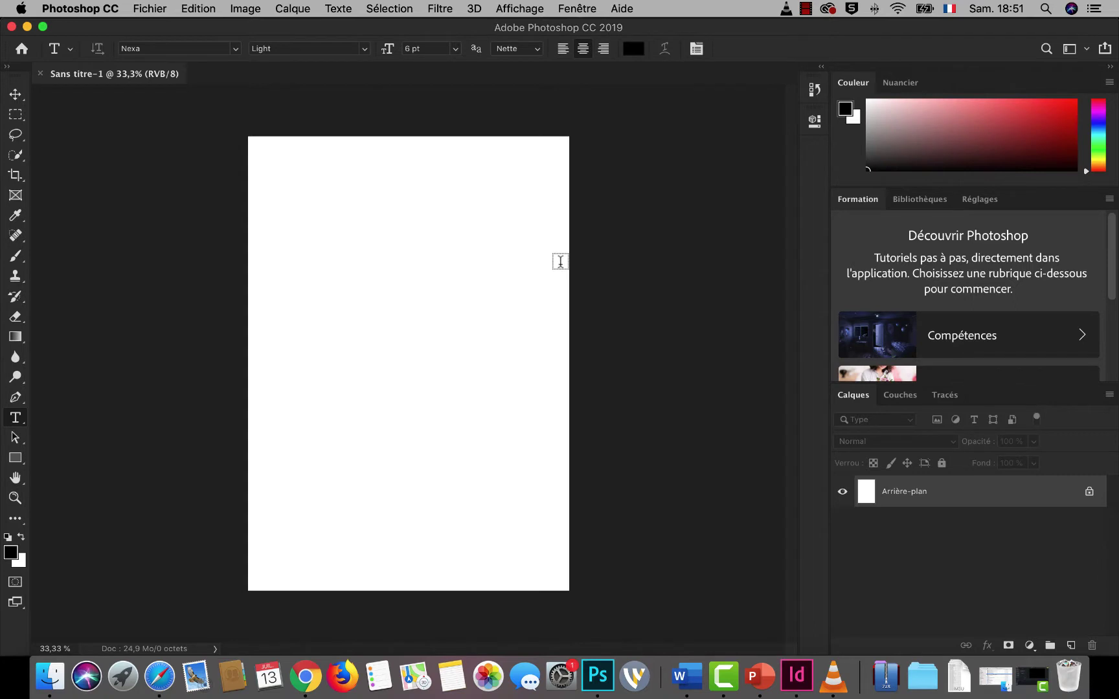
left_click(1086, 49)
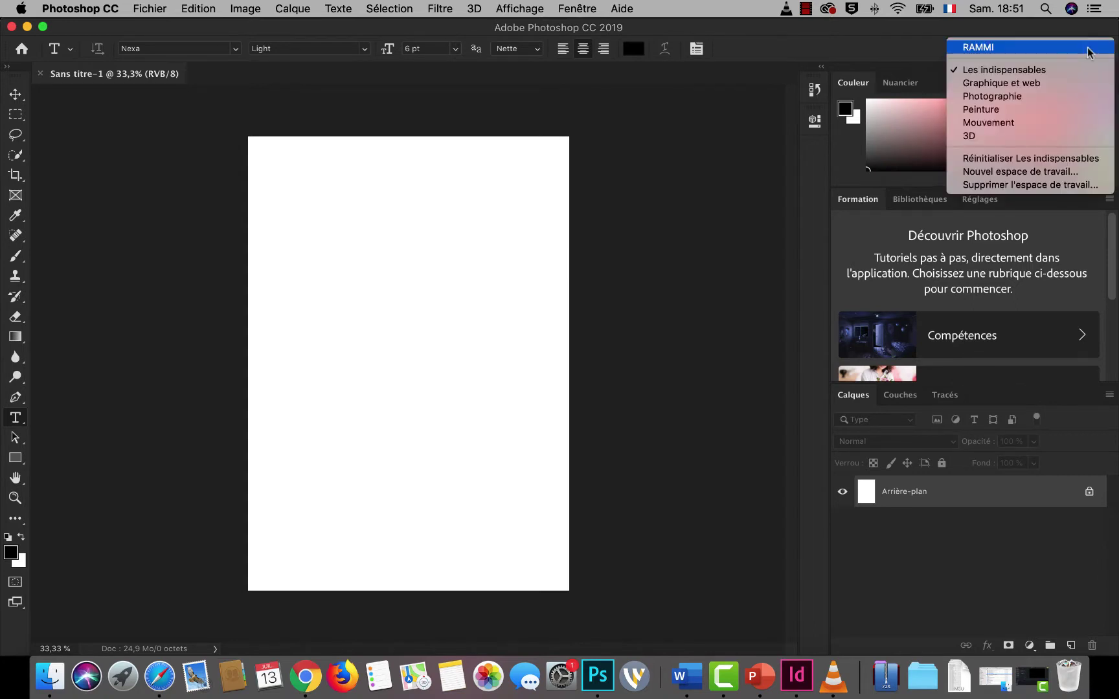
left_click(1039, 159)
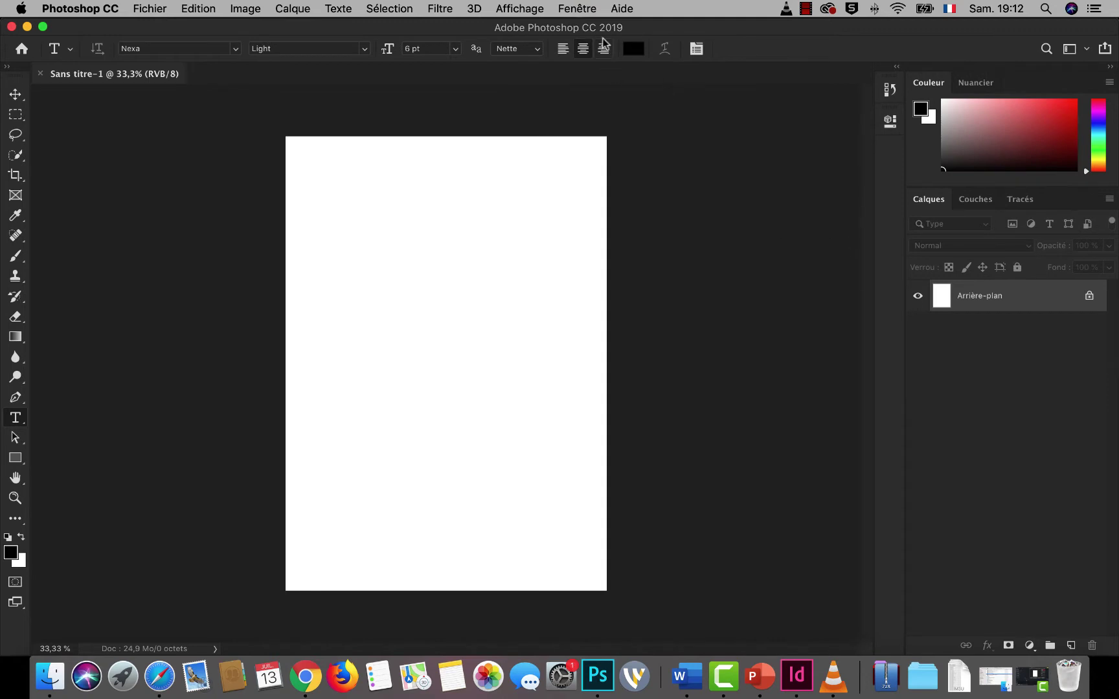
left_click(1085, 49)
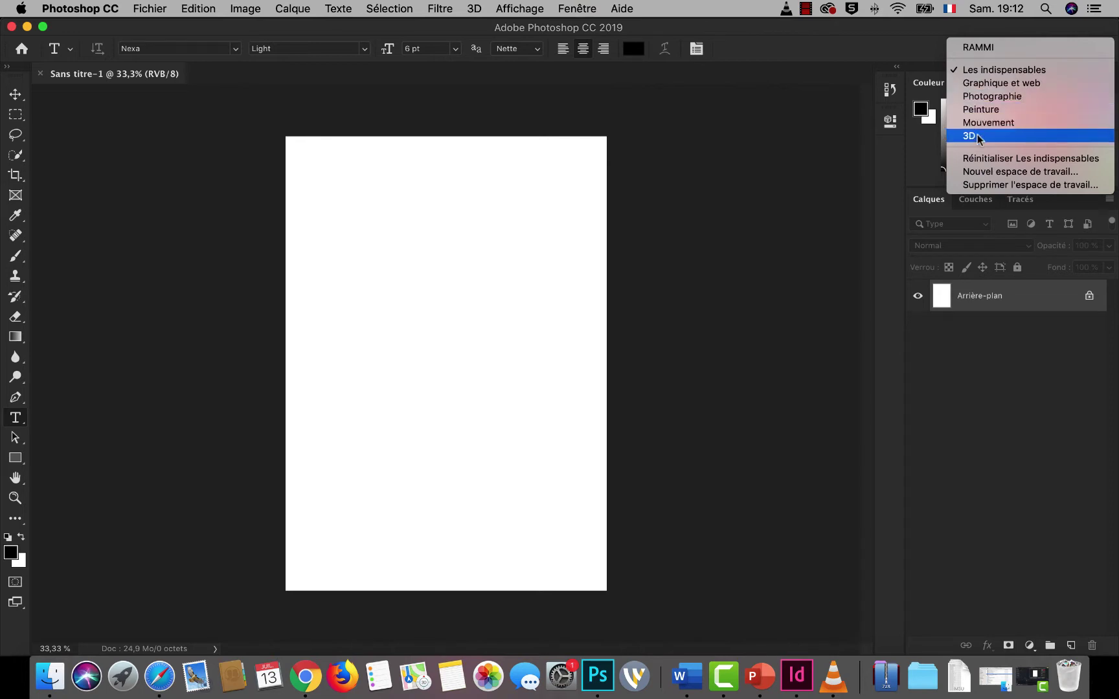
left_click(978, 49)
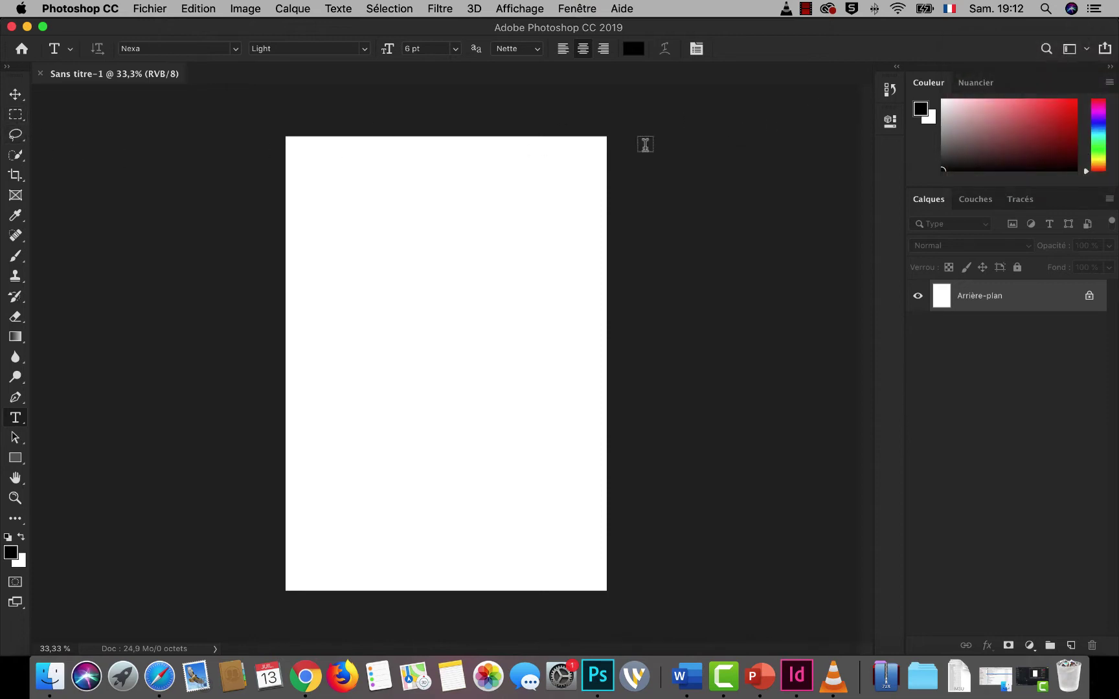
left_click(1084, 49)
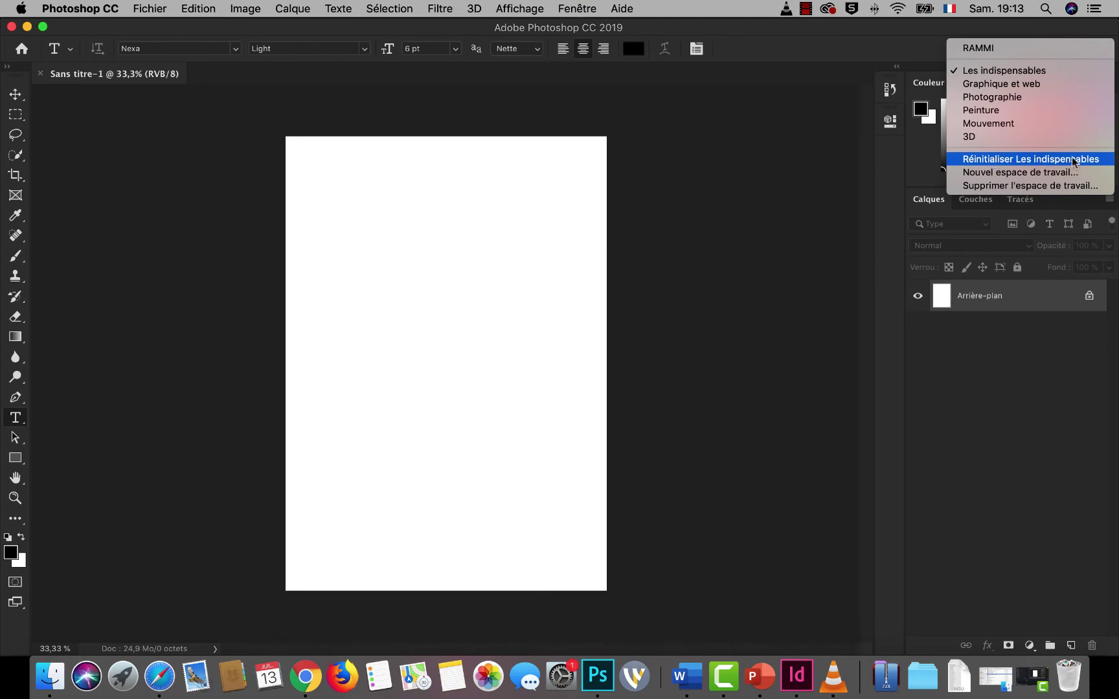
Remove the RAMMI workspace via Supprimer l'espace de travail and confirm with Oui
left_click(1018, 186)
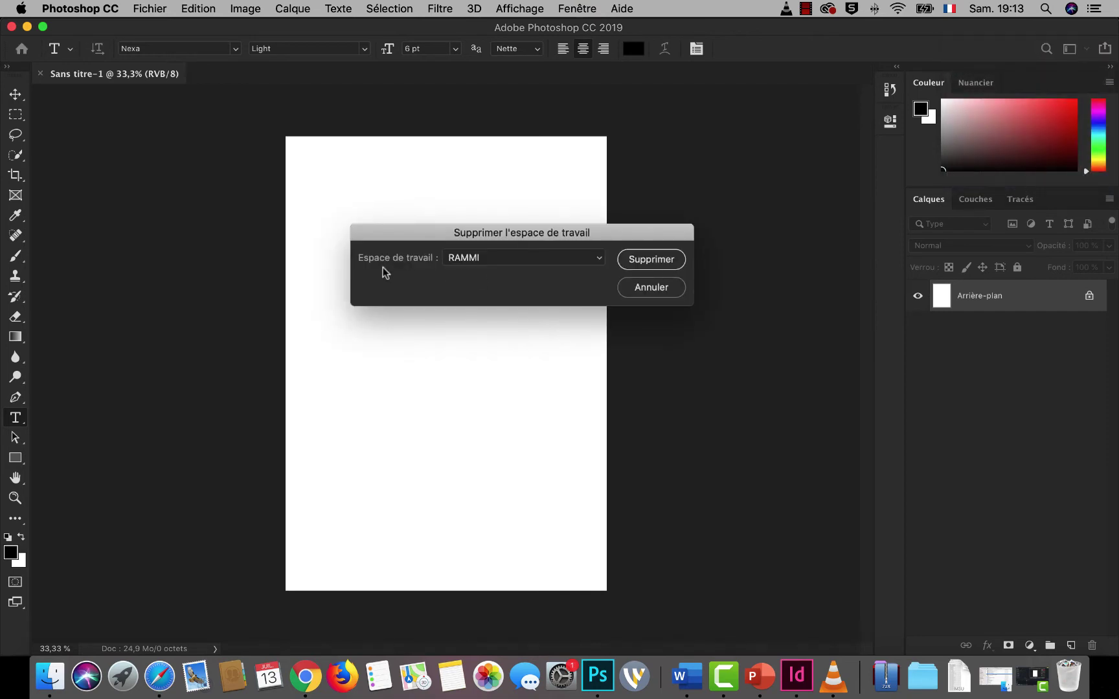
left_click(632, 265)
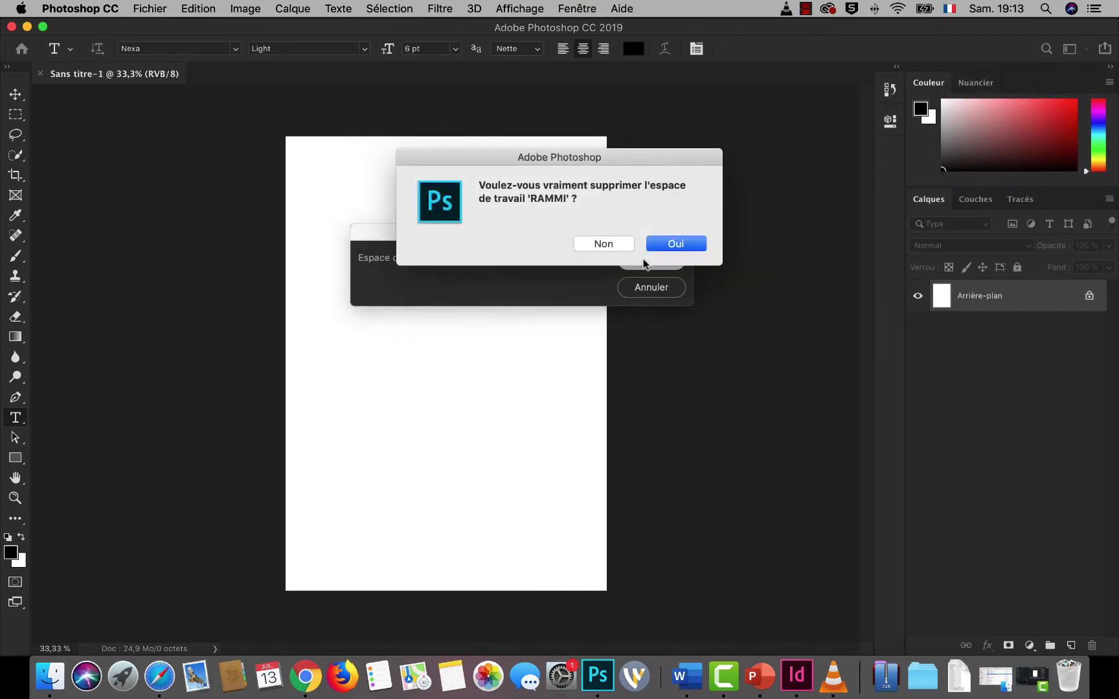
left_click(678, 243)
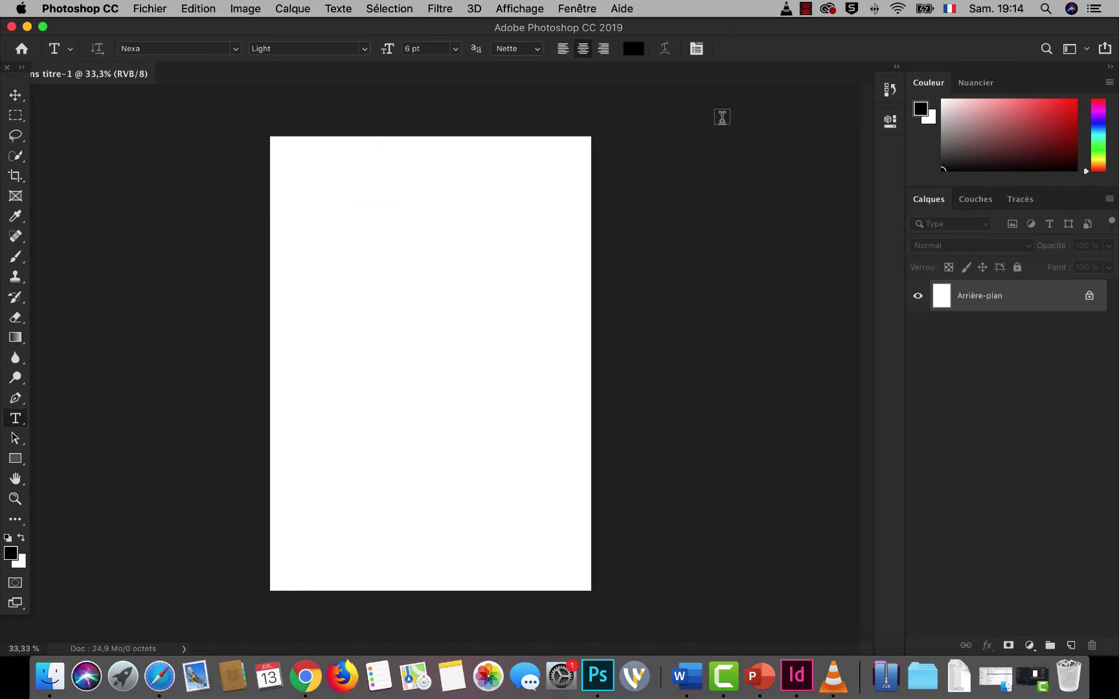
Check that RAMMI is gone, then dock the toolbar beside the Couleur and Calques panels
left_click(1087, 50)
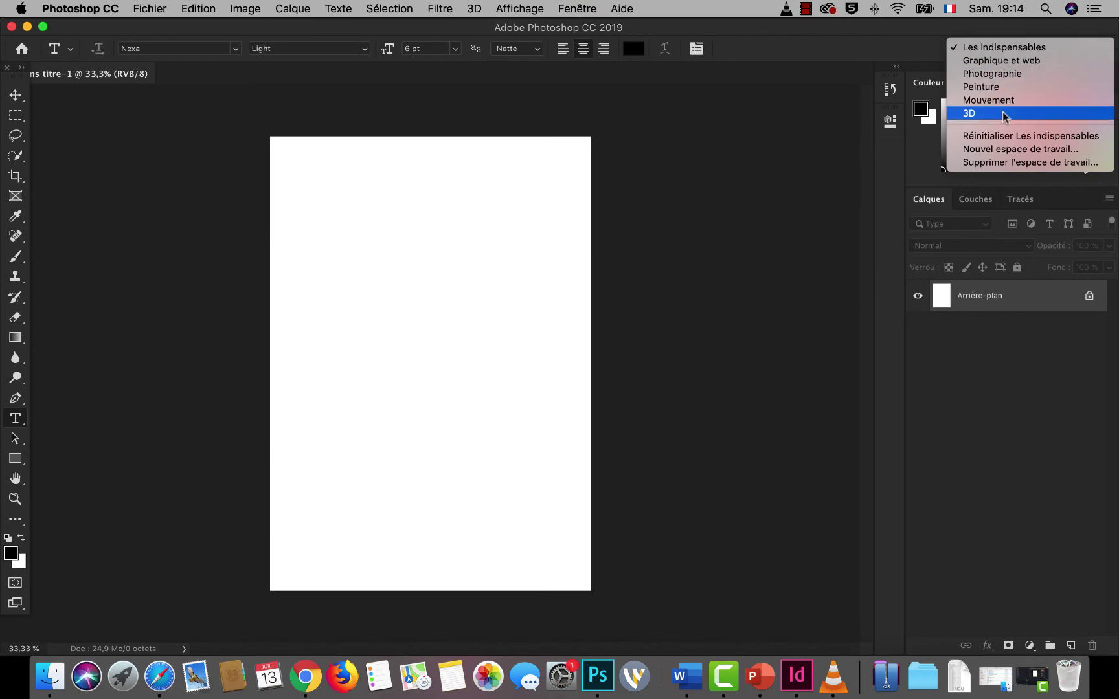
left_click(578, 9)
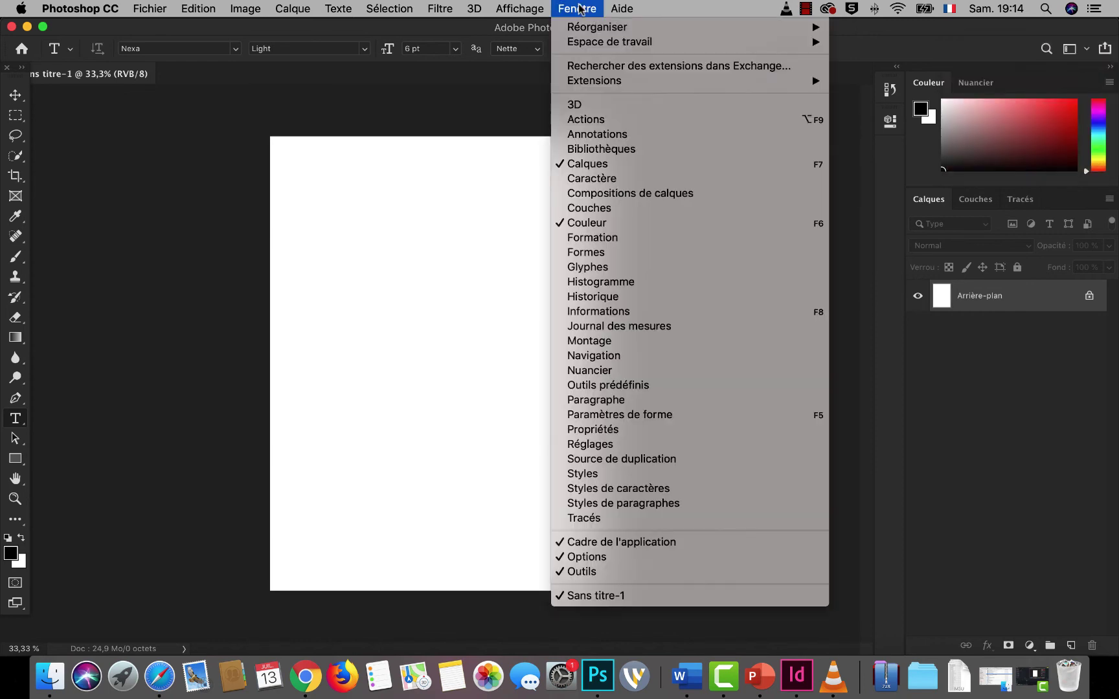
left_click(437, 33)
left_click_drag(15, 78, 188, 105)
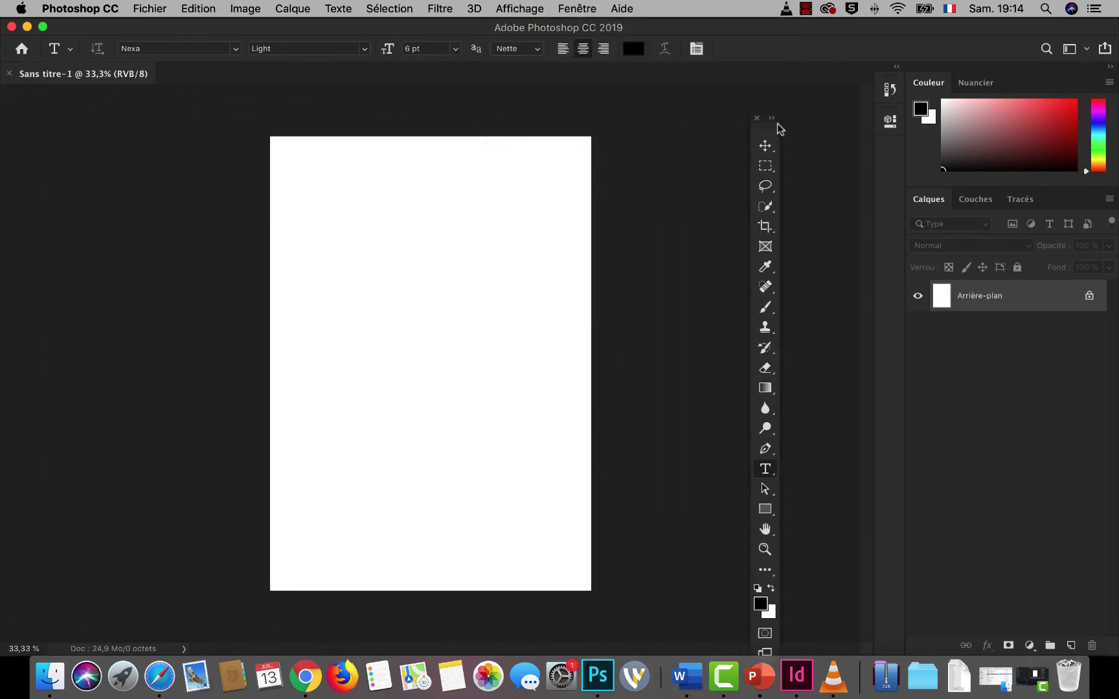
left_click_drag(303, 128, 865, 110)
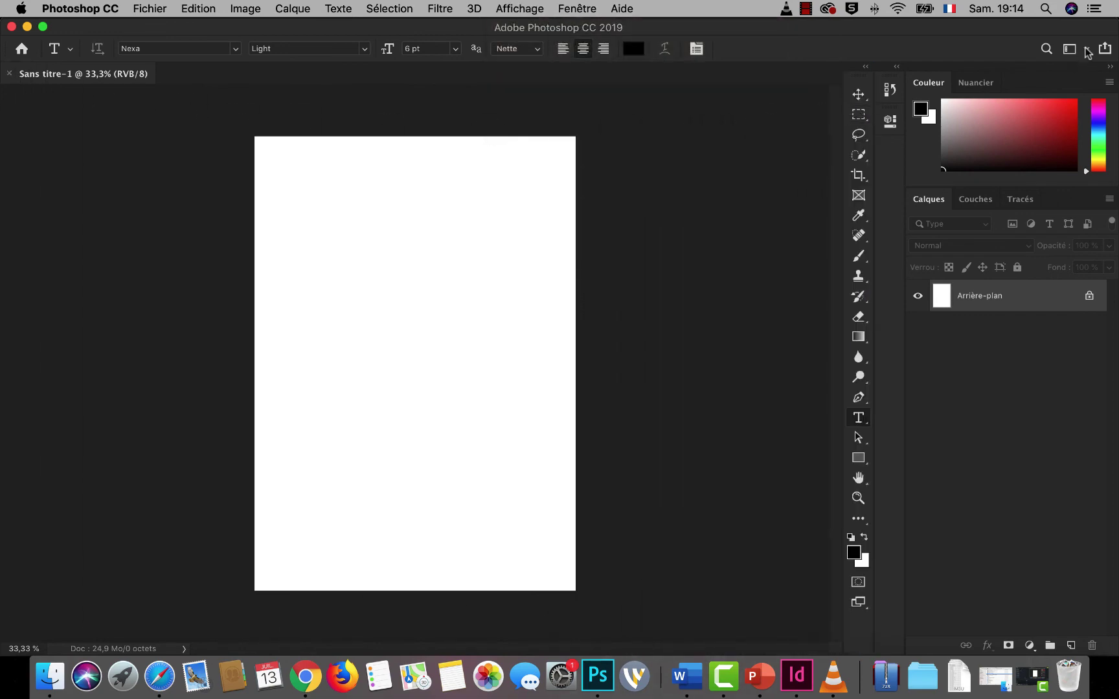